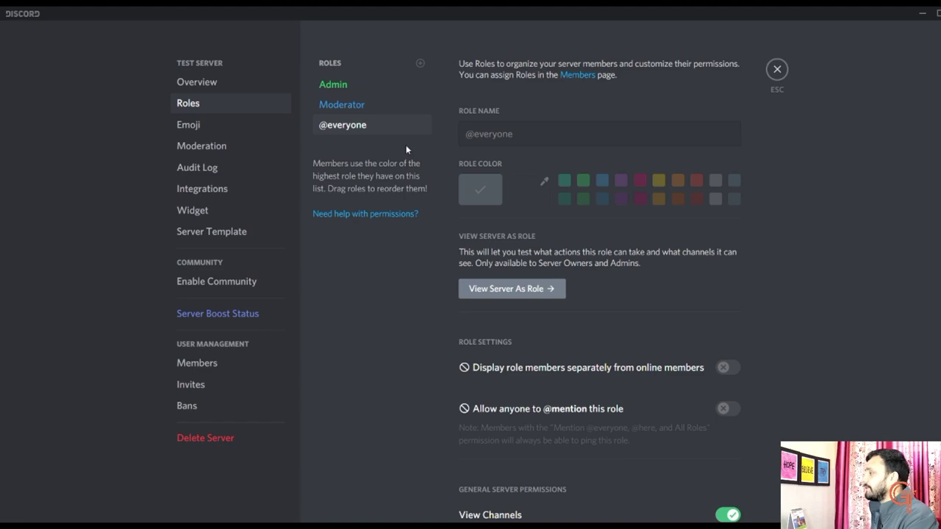
# Look at the Admin and Moderator roles and add two new roles to the server
pyautogui.click(351, 85)
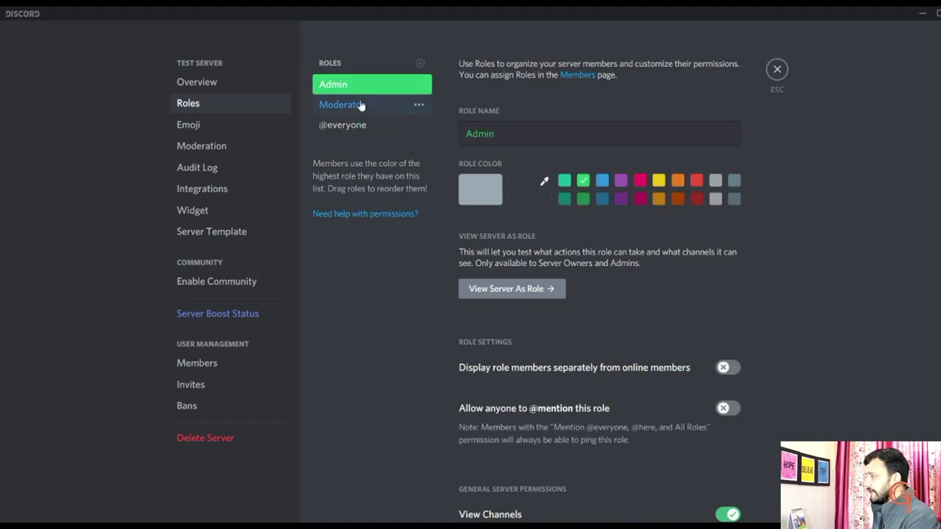
pyautogui.click(361, 106)
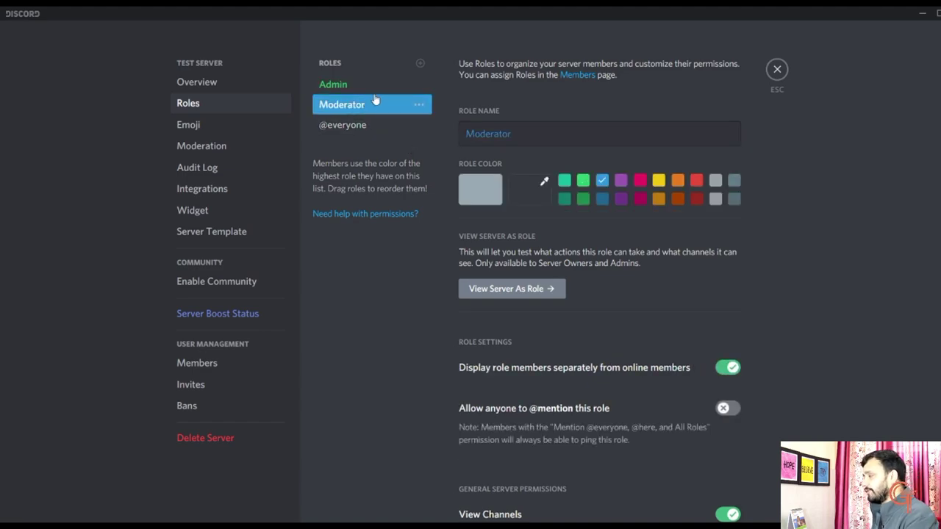
pyautogui.click(420, 63)
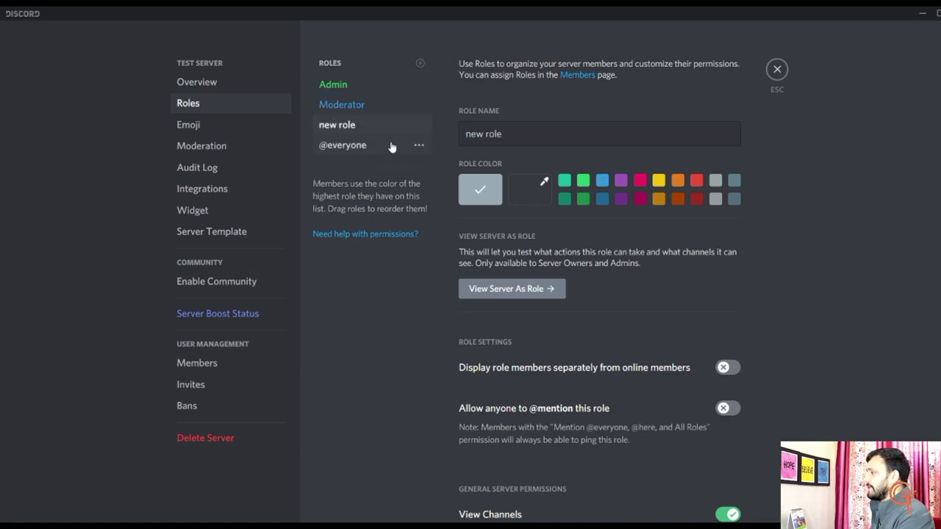
pyautogui.click(420, 62)
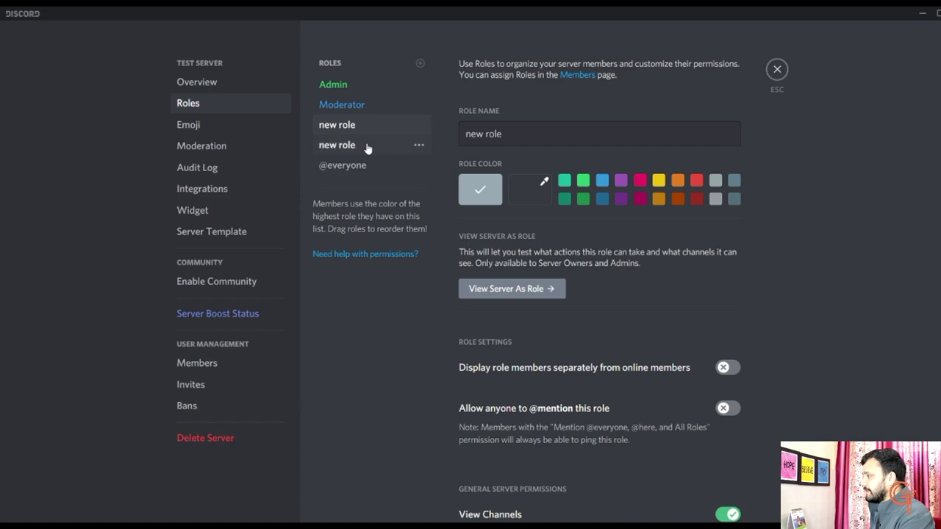
# Rename the upper new role "Level 1 Member" and give it the light grey role color
pyautogui.tripleClick(508, 141)
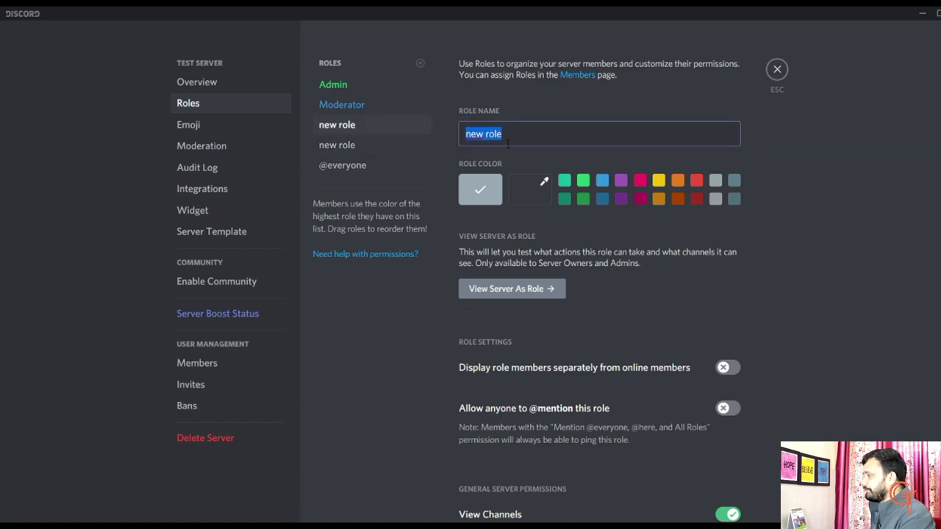
pyautogui.write('Level ')
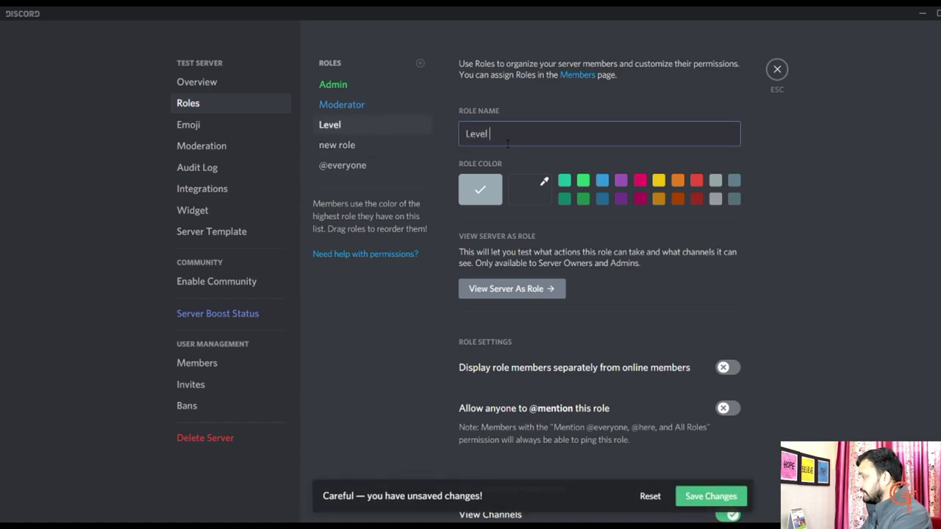
pyautogui.write('1 Member')
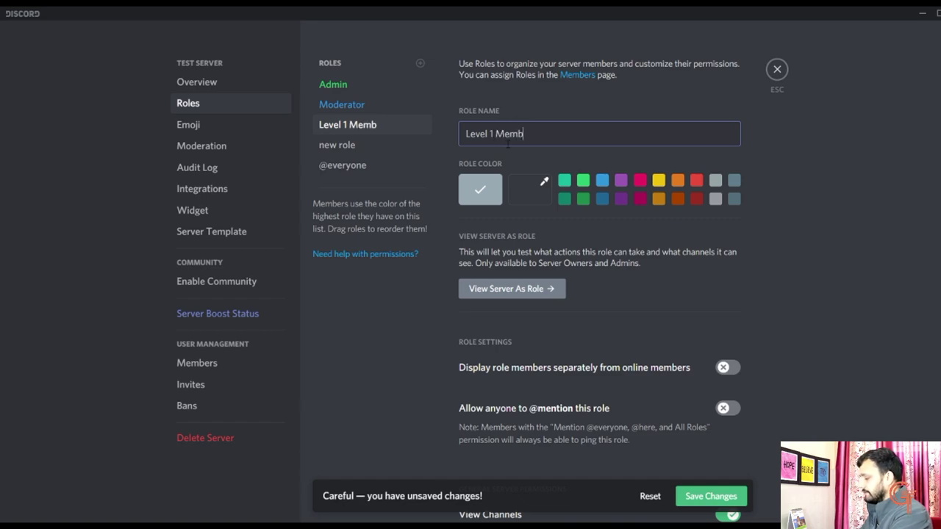
pyautogui.click(715, 184)
# Rename the remaining new role "Level 2 Member"
pyautogui.click(332, 146)
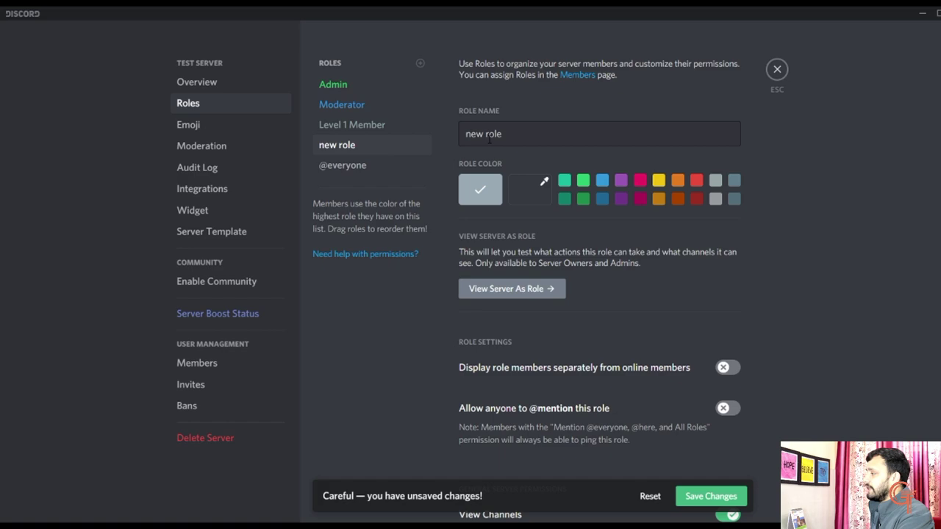
pyautogui.tripleClick(507, 138)
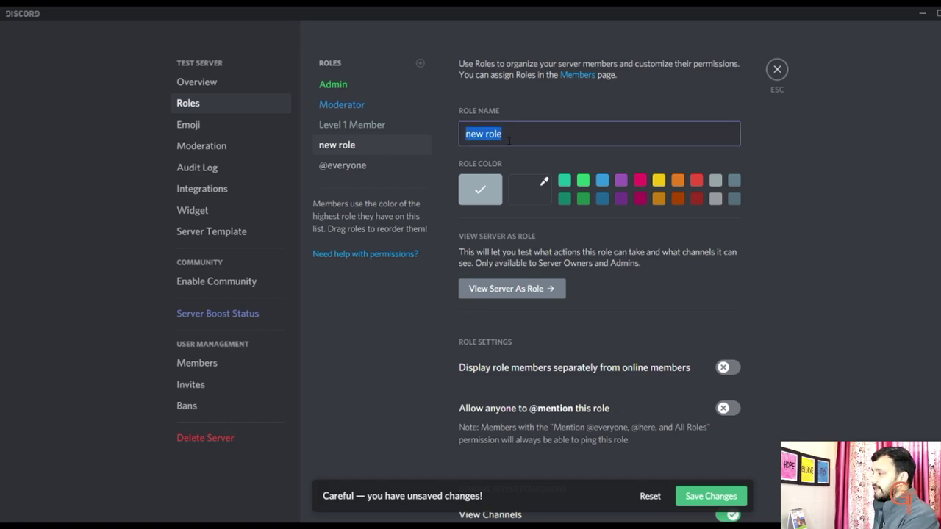
pyautogui.write('L')
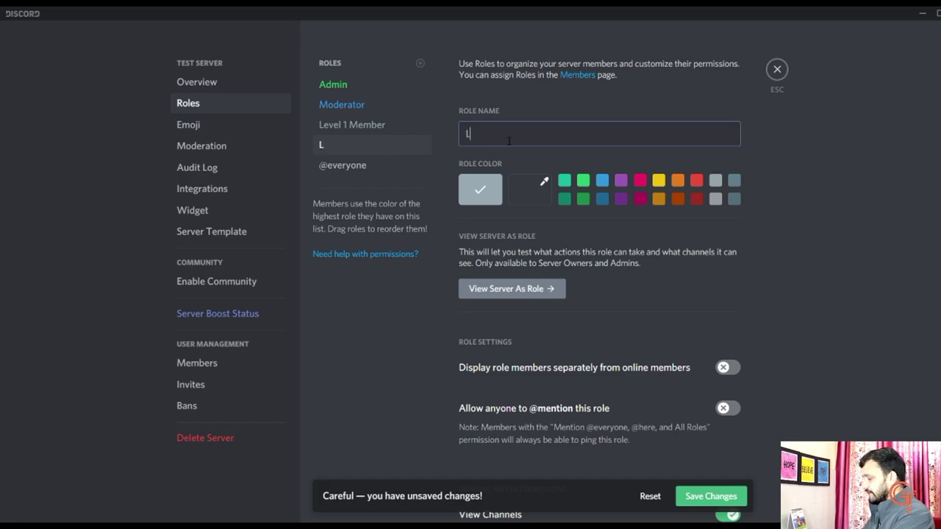
pyautogui.write('evel 2 Member')
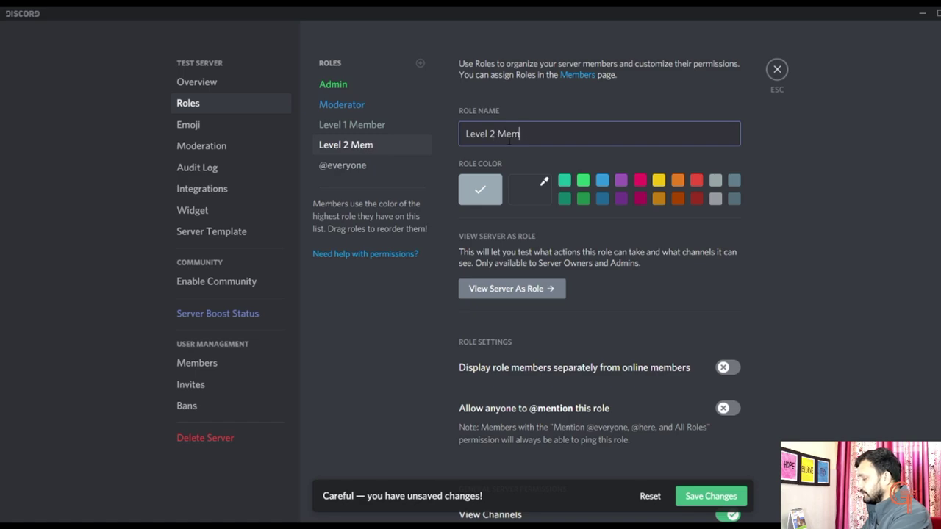
# Move the Level 2 Member role above Level 1 Member in the role order and check both roles
pyautogui.click(389, 142)
pyautogui.moveTo(376, 149); pyautogui.dragTo(372, 127)
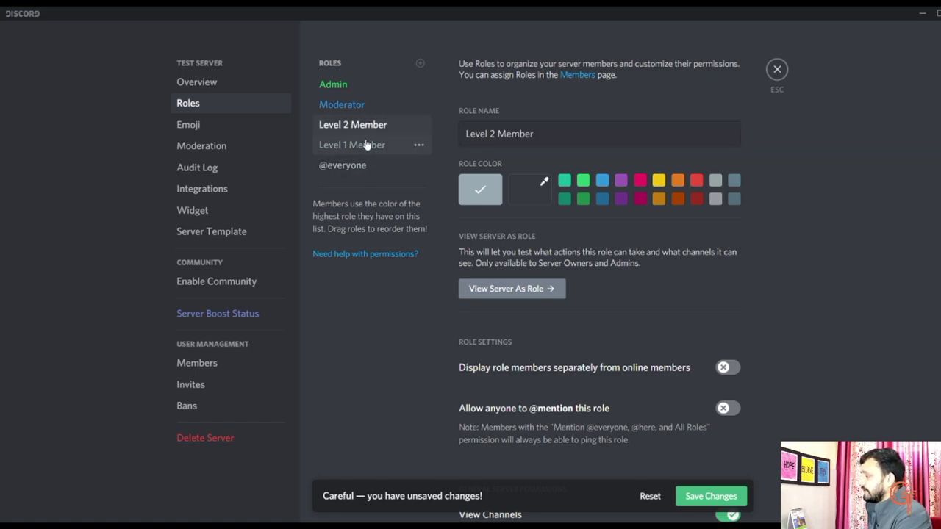
pyautogui.click(363, 156)
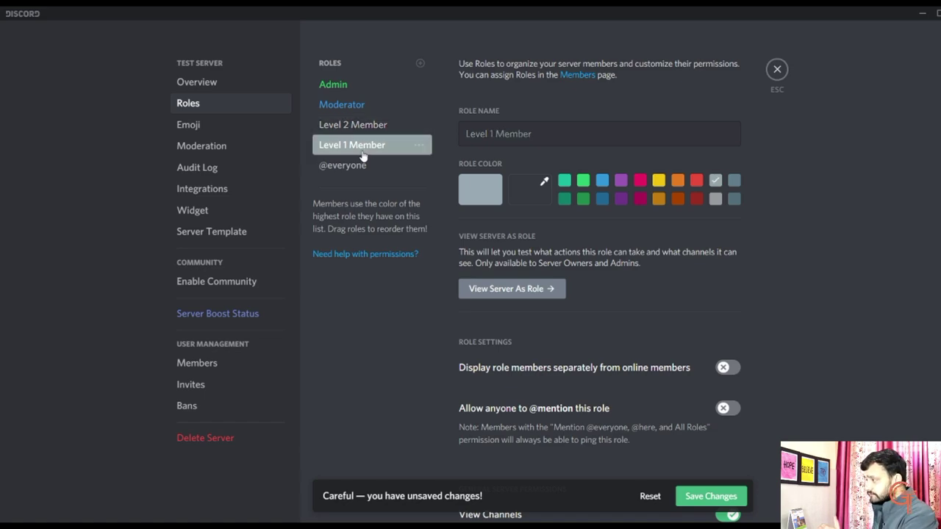
pyautogui.click(361, 126)
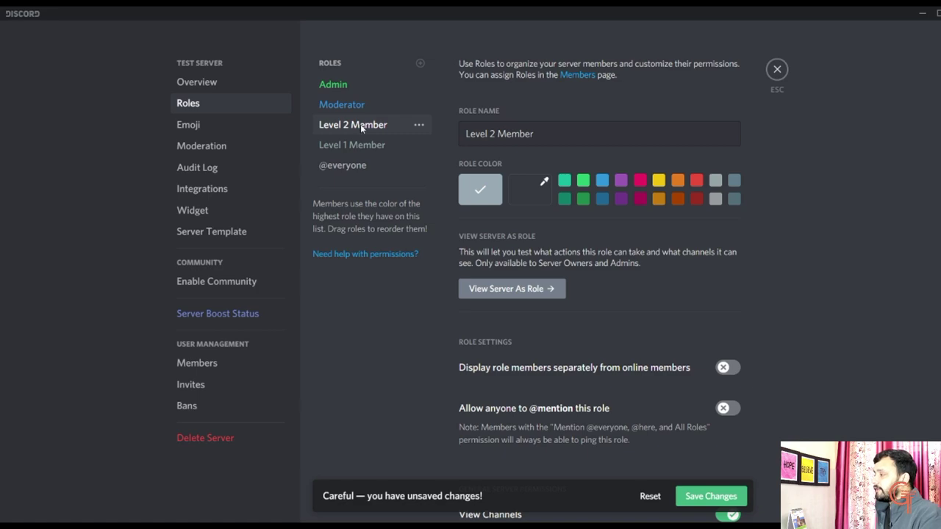
pyautogui.click(343, 165)
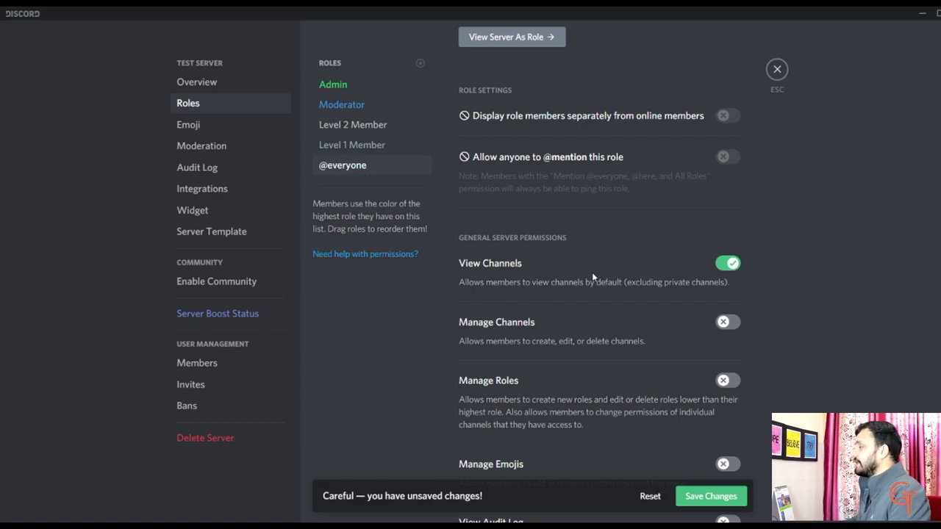
pyautogui.scroll(-10, 593, 276)
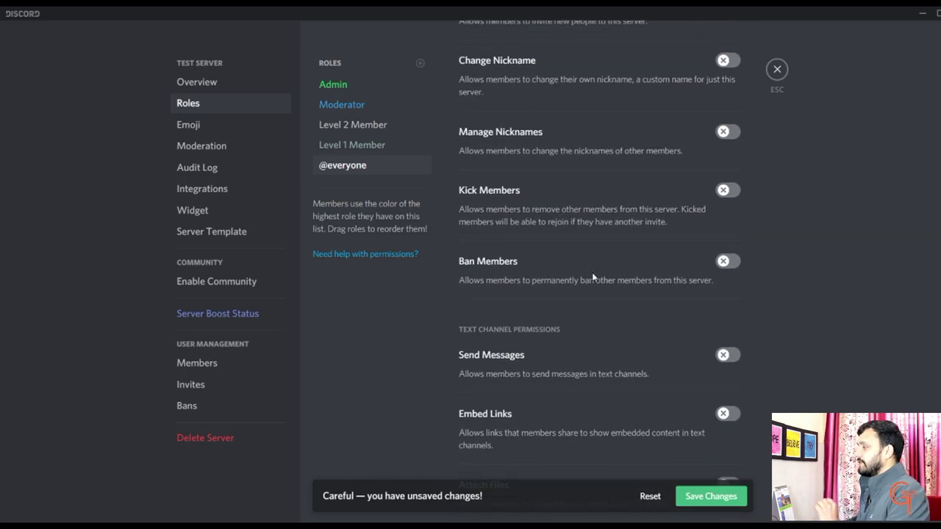
pyautogui.scroll(-15, 593, 277)
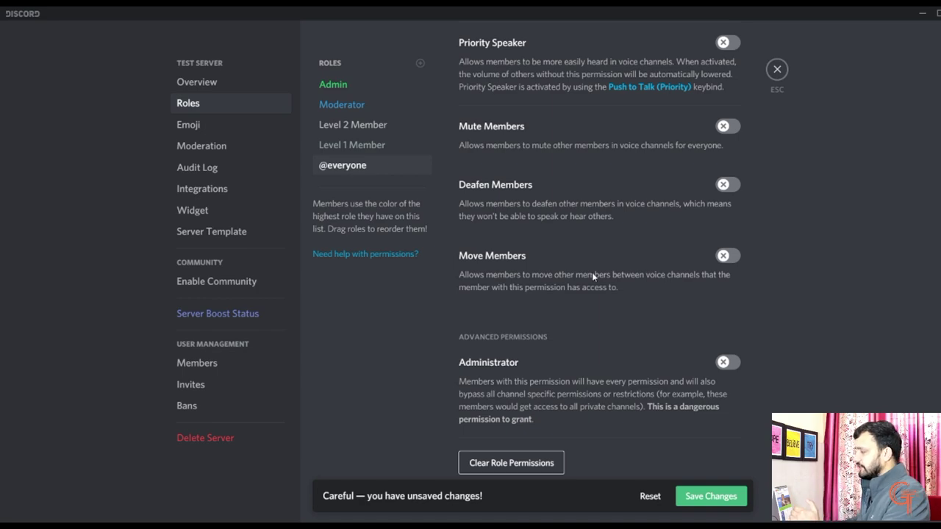
pyautogui.click(710, 496)
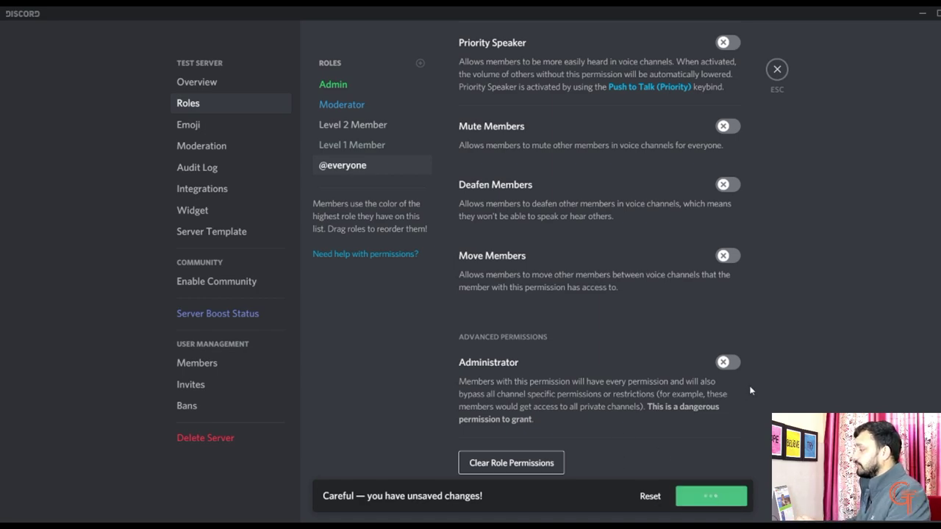
pyautogui.scroll(20, 750, 391)
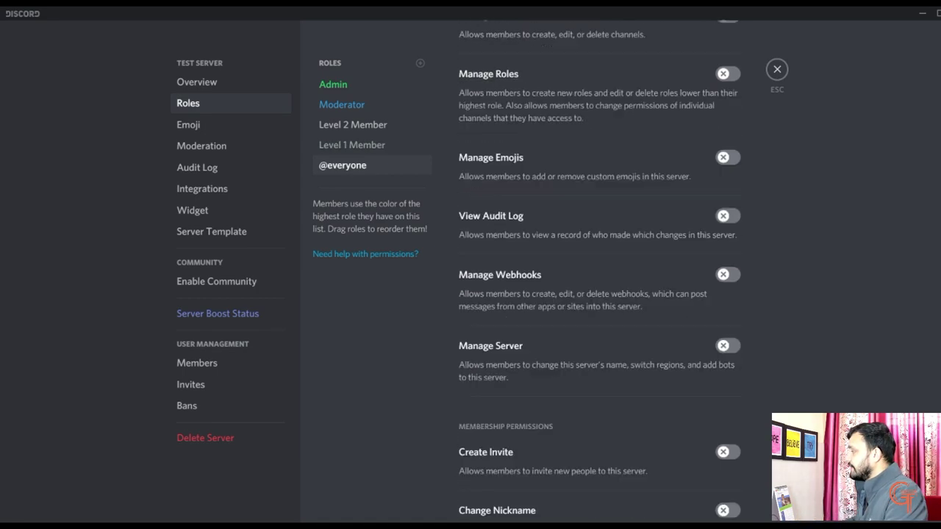
pyautogui.scroll(6, 936, 75)
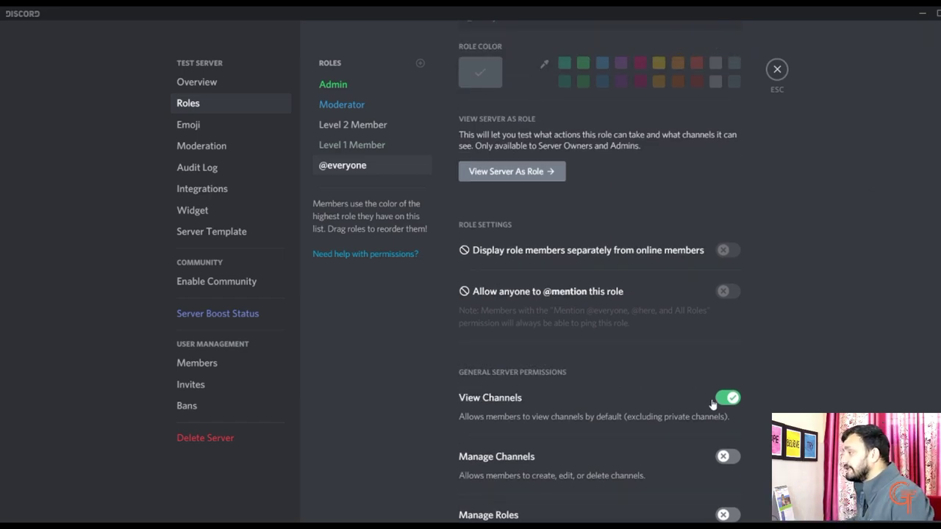
# Set the Level 1 Member role to display its members separately from online members
pyautogui.click(366, 146)
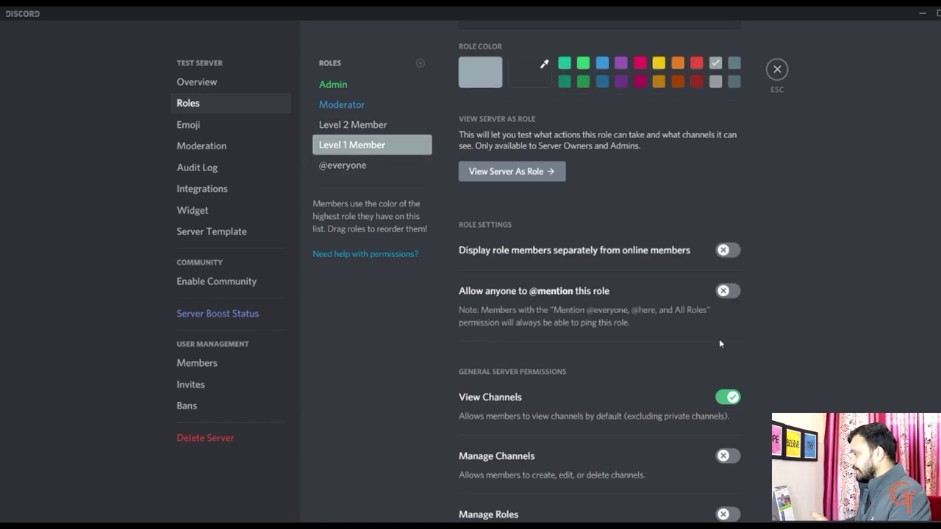
pyautogui.click(730, 251)
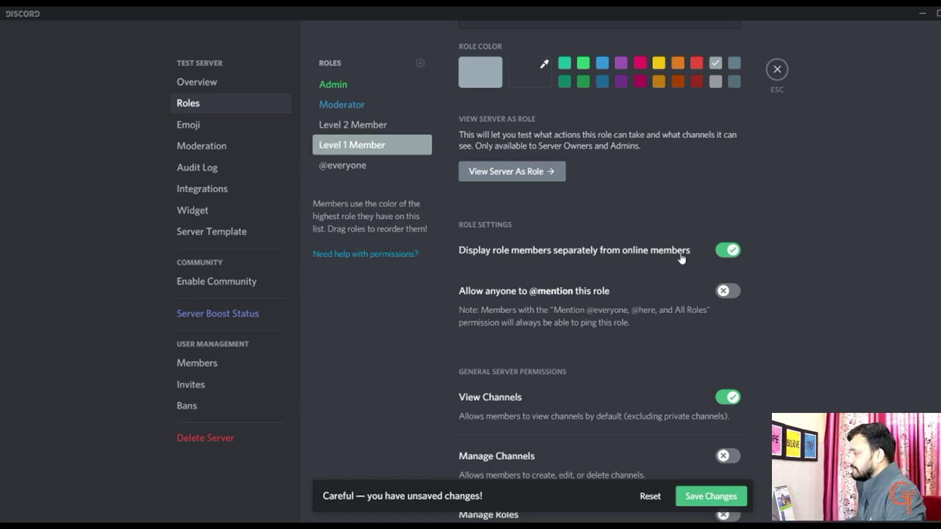
# Review the Level 1 Member role's general and membership permissions, and turn off its Send Messages and Embed Links permissions
pyautogui.scroll(-1, 518, 292)
pyautogui.scroll(-2, 518, 293)
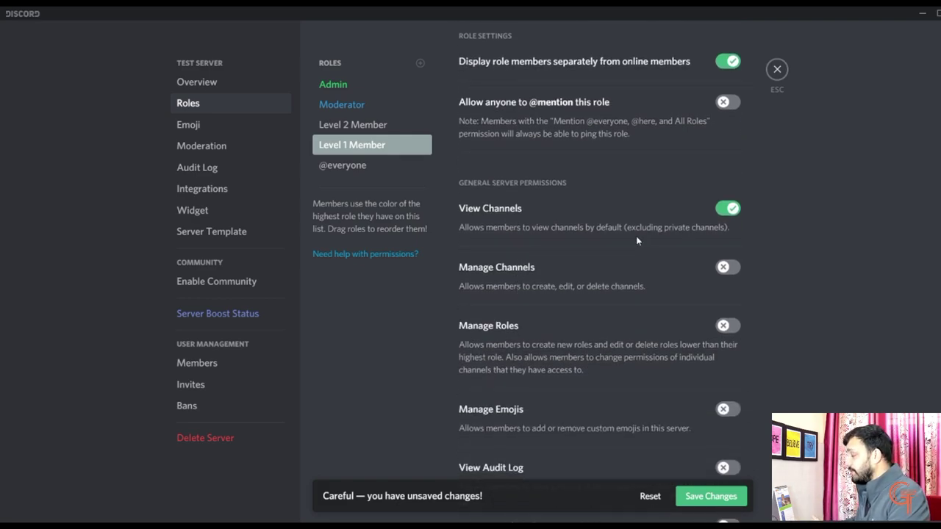
pyautogui.scroll(-2, 713, 223)
pyautogui.scroll(-1, 712, 223)
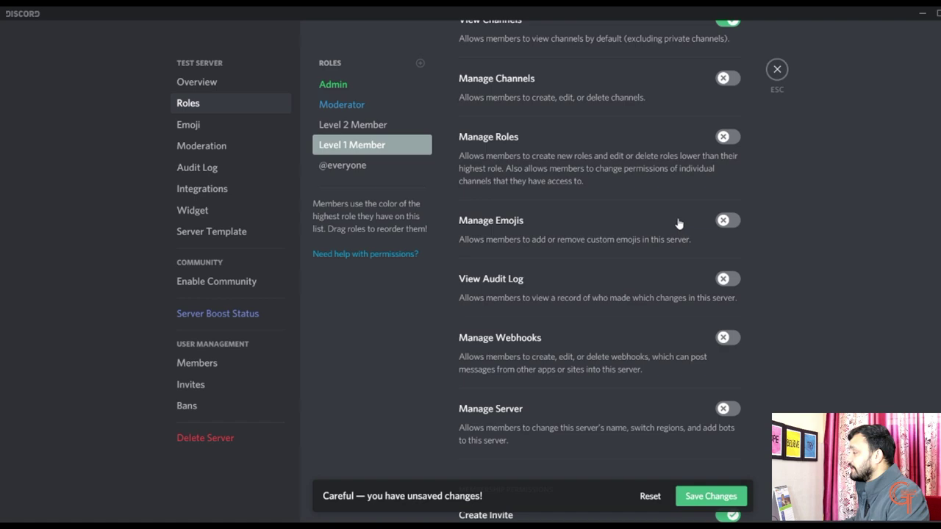
pyautogui.scroll(-1, 630, 151)
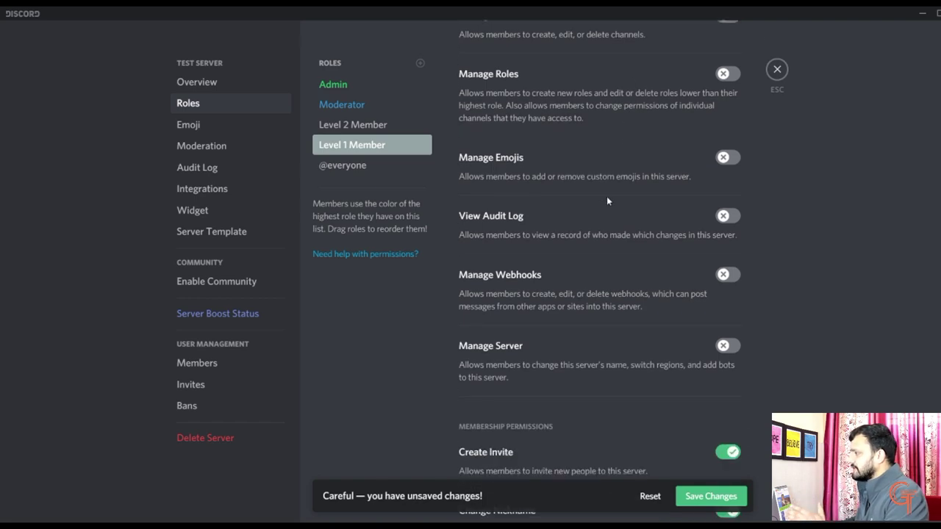
pyautogui.scroll(-4, 607, 200)
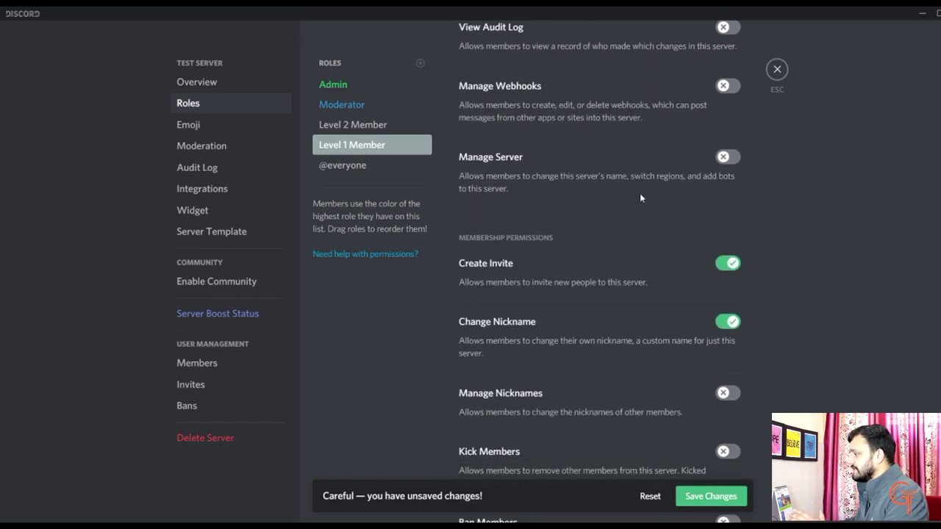
pyautogui.scroll(-1, 650, 210)
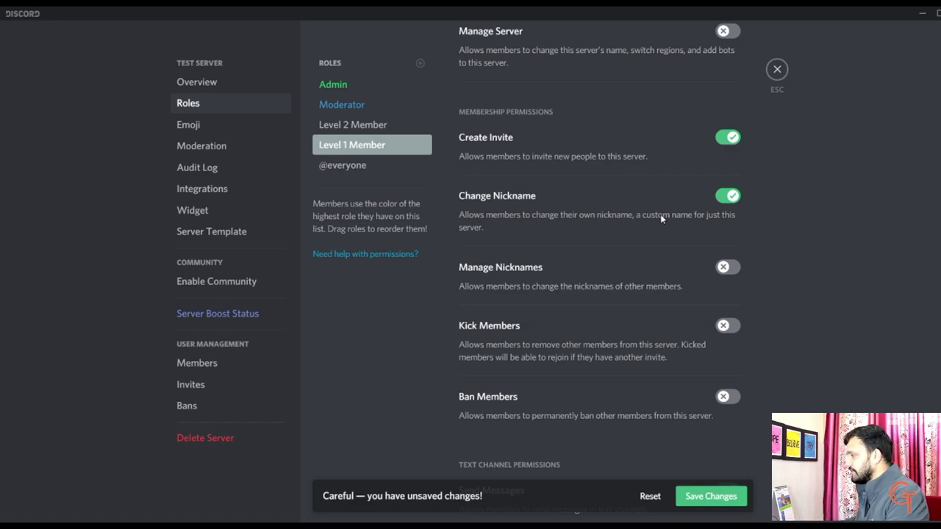
pyautogui.scroll(-1, 660, 218)
pyautogui.scroll(-3, 660, 217)
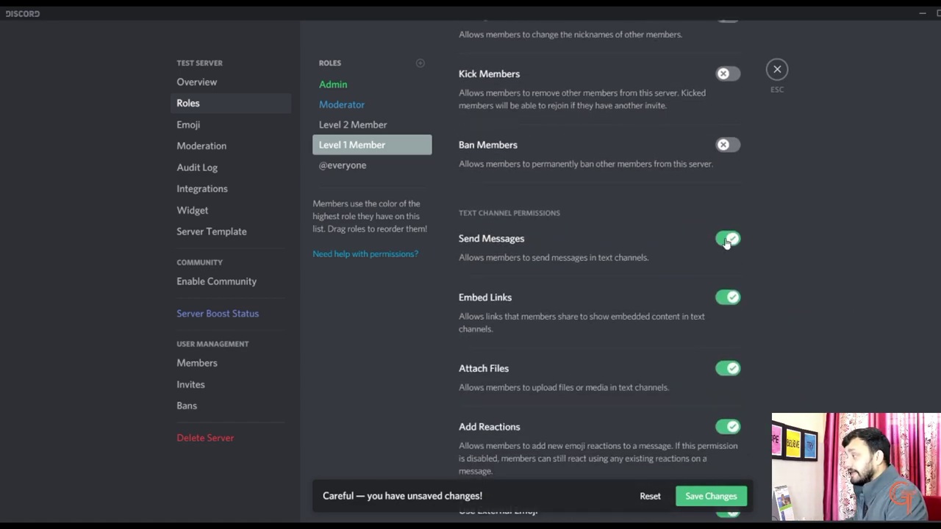
pyautogui.click(725, 241)
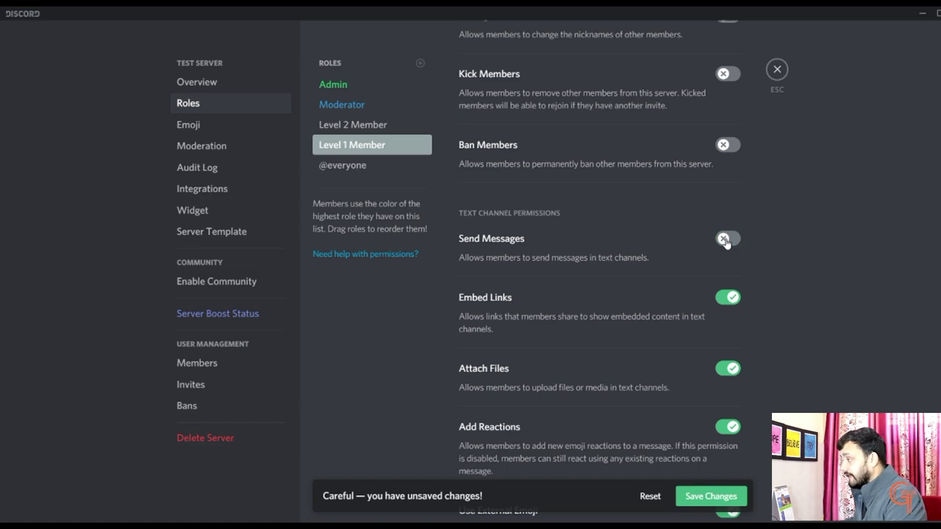
pyautogui.click(729, 298)
pyautogui.scroll(-2, 721, 274)
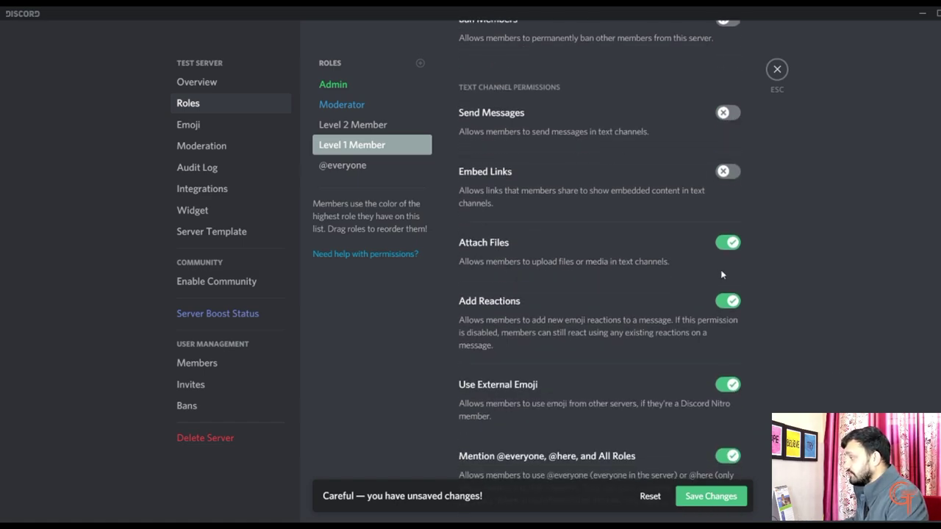
pyautogui.click(729, 247)
pyautogui.click(726, 297)
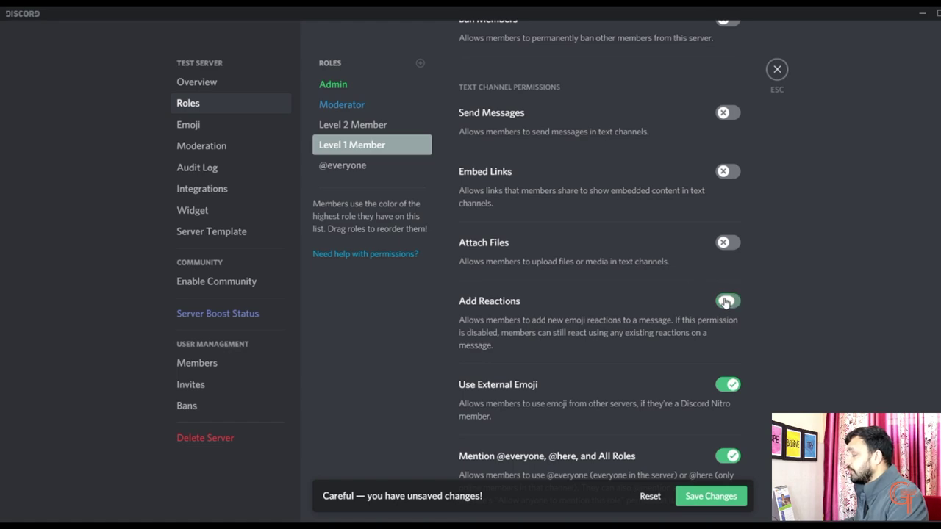
pyautogui.scroll(-2, 699, 290)
pyautogui.click(730, 270)
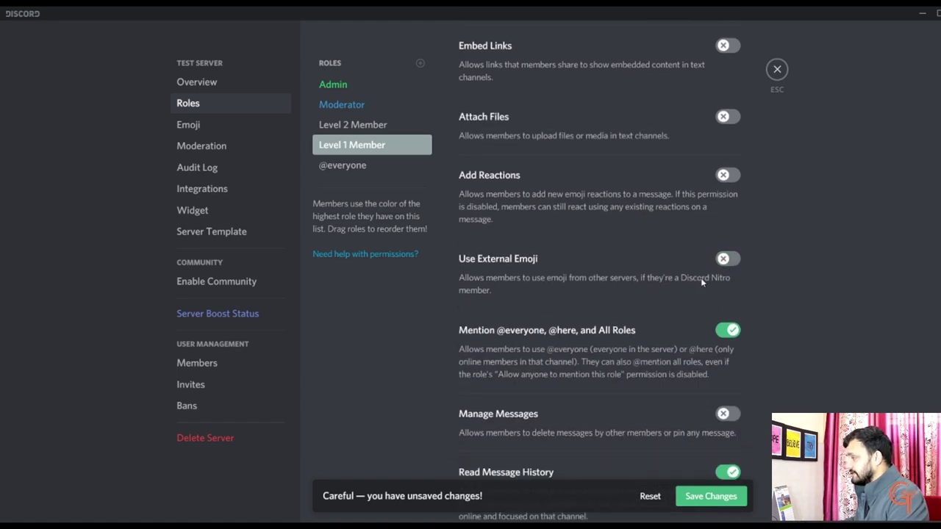
pyautogui.scroll(-1, 713, 276)
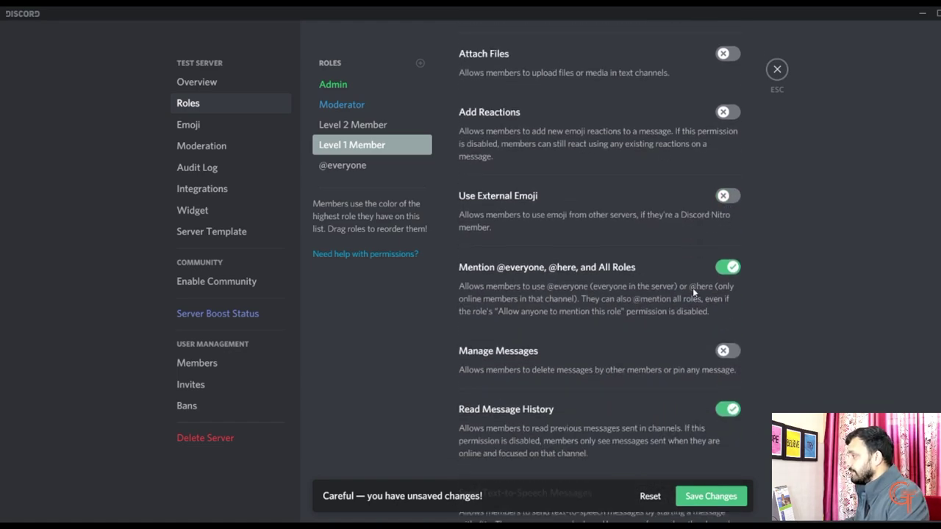
pyautogui.click(728, 269)
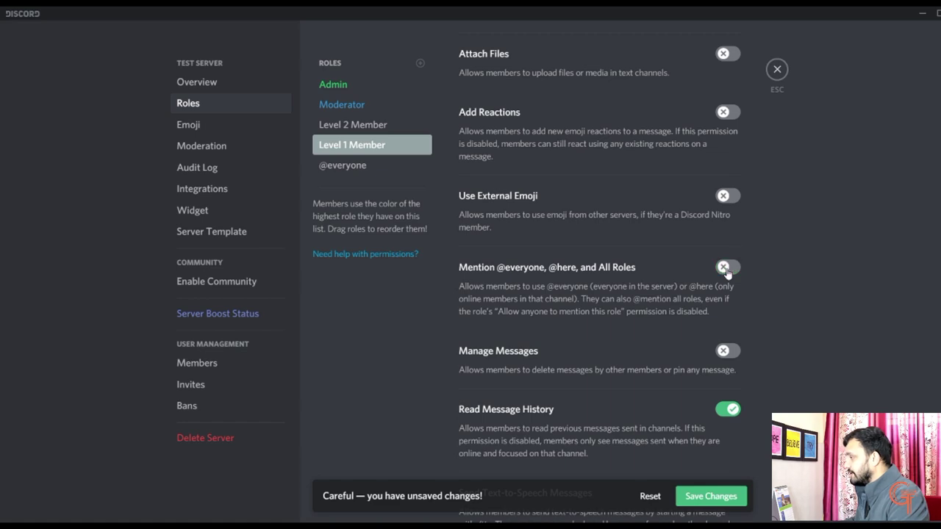
pyautogui.scroll(-1, 690, 327)
pyautogui.scroll(-1, 690, 328)
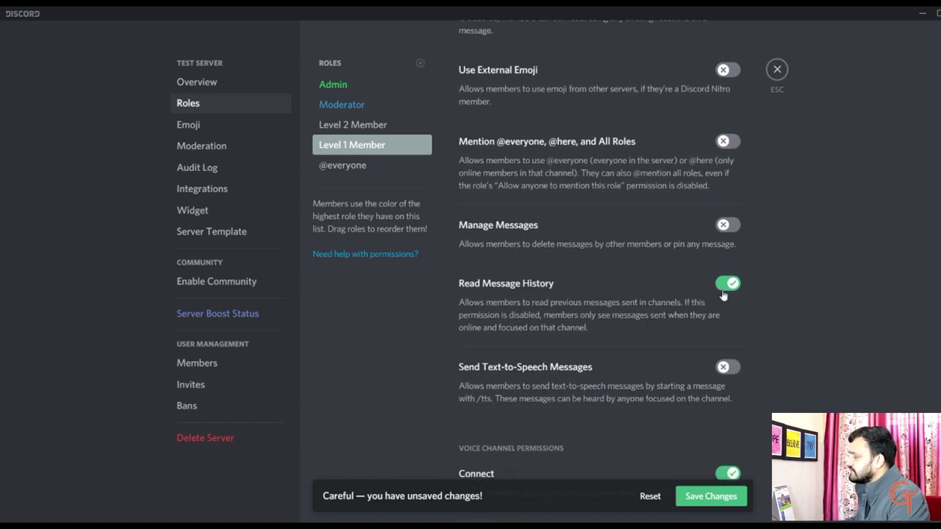
# Turn off Connect, Speak, Video, and Use Voice Activity for the Level 1 Member role and save the changes
pyautogui.scroll(-5, 667, 302)
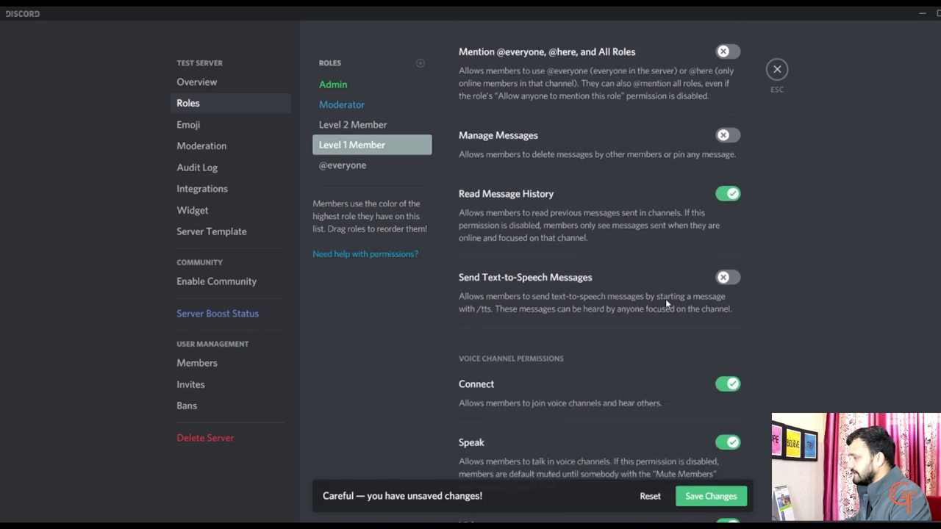
pyautogui.scroll(-6, 682, 261)
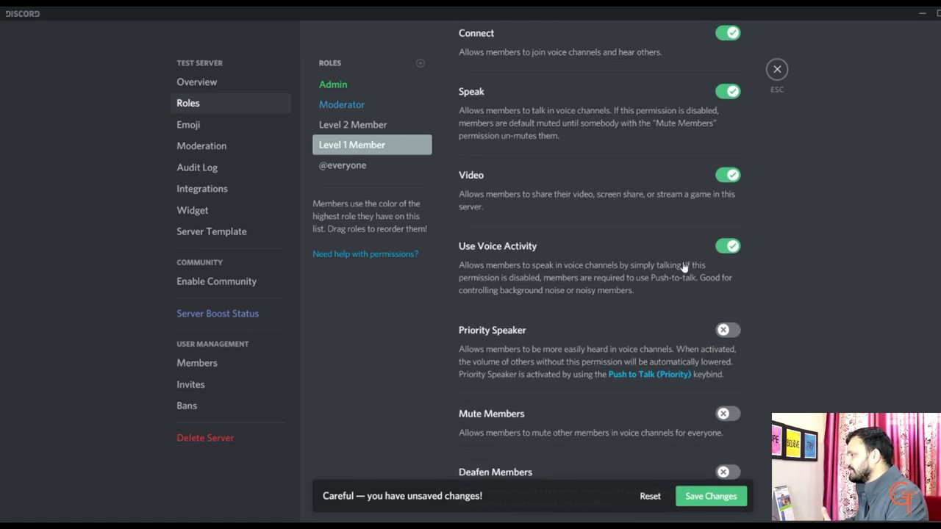
pyautogui.scroll(3, 683, 266)
pyautogui.scroll(5, 684, 266)
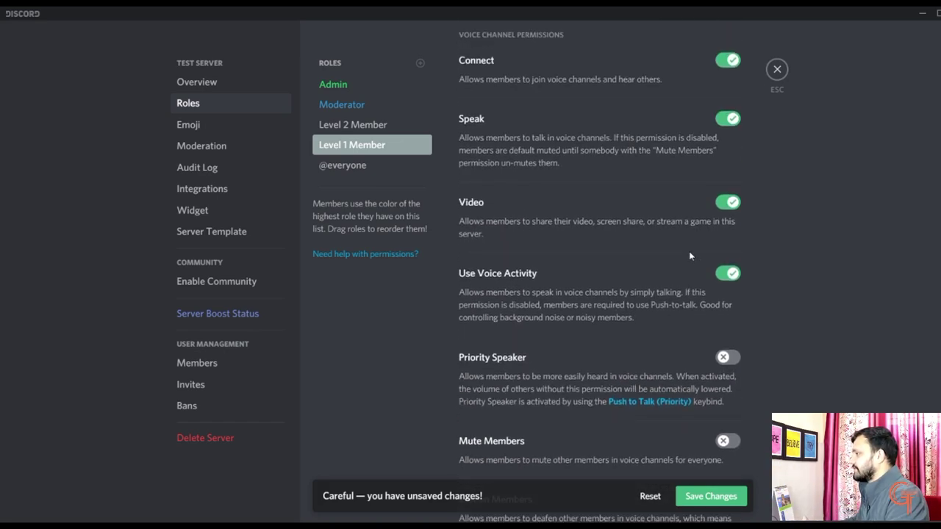
pyautogui.click(728, 250)
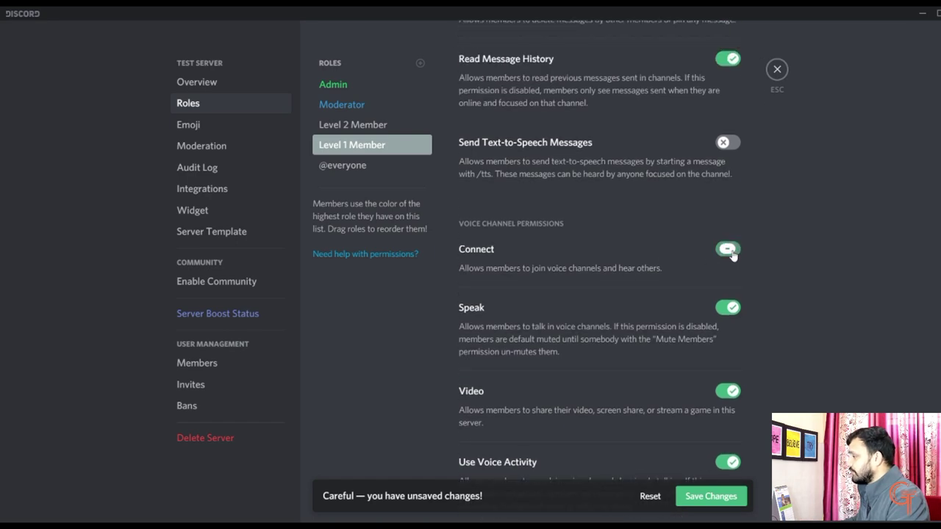
pyautogui.click(730, 308)
pyautogui.click(715, 395)
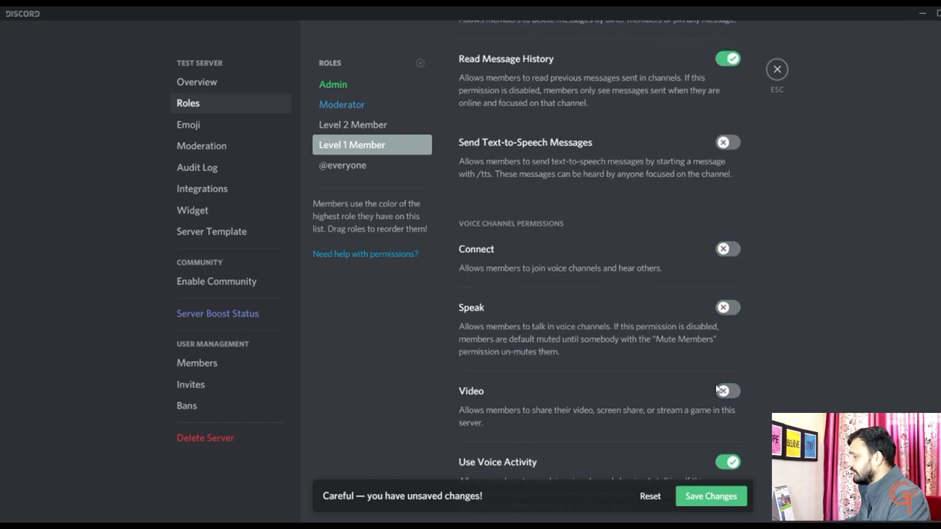
pyautogui.scroll(-2, 713, 397)
pyautogui.click(727, 336)
pyautogui.scroll(-6, 644, 355)
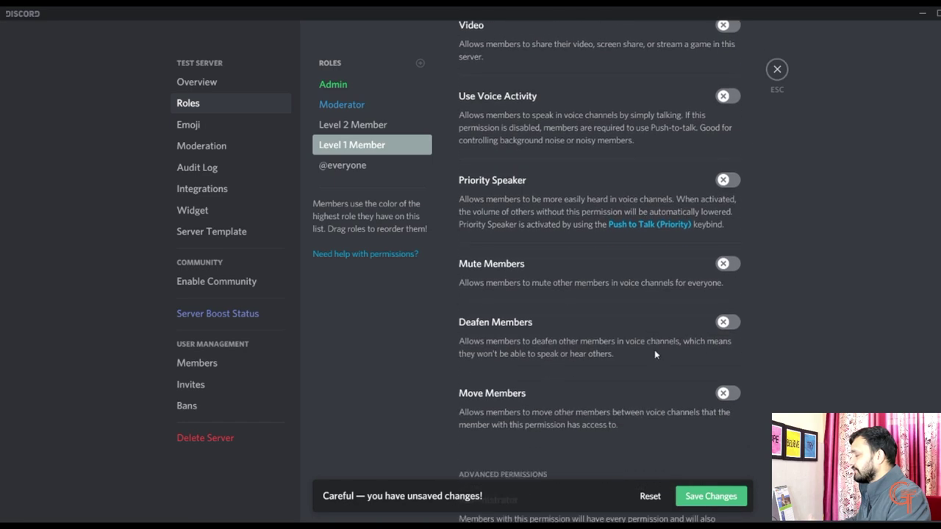
pyautogui.click(691, 497)
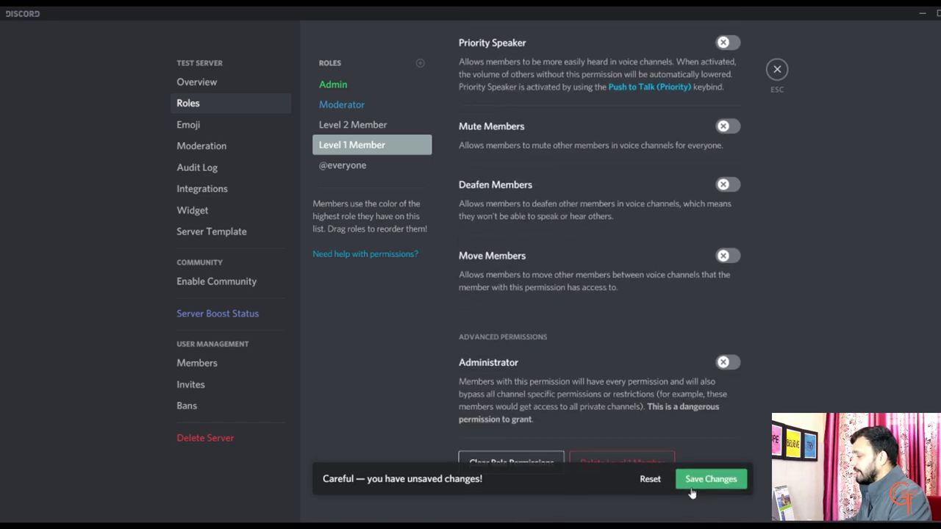
# Review the Level 1 Member role's text channel, membership, and general server permissions along with its role settings
pyautogui.scroll(12, 700, 461)
pyautogui.scroll(3, 786, 414)
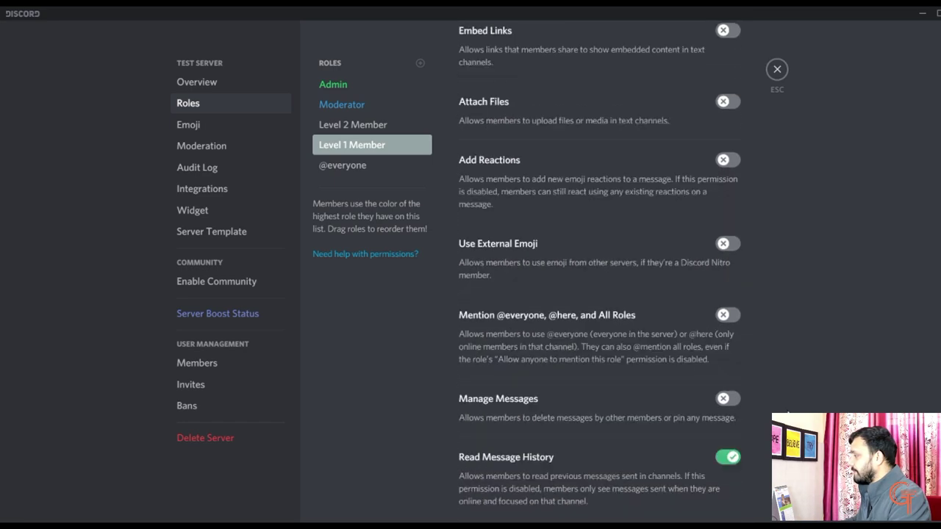
pyautogui.scroll(-4, 786, 413)
pyautogui.scroll(8, 785, 413)
pyautogui.scroll(5, 784, 413)
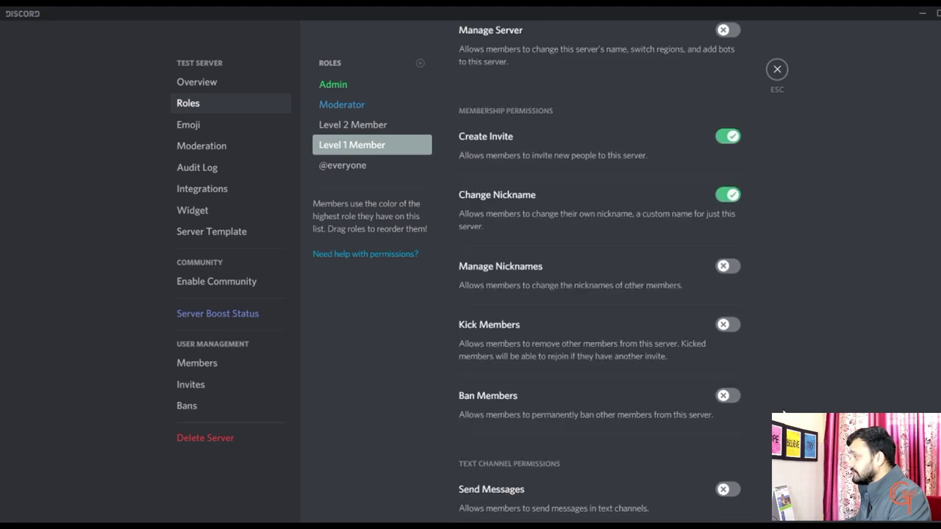
pyautogui.scroll(3, 781, 413)
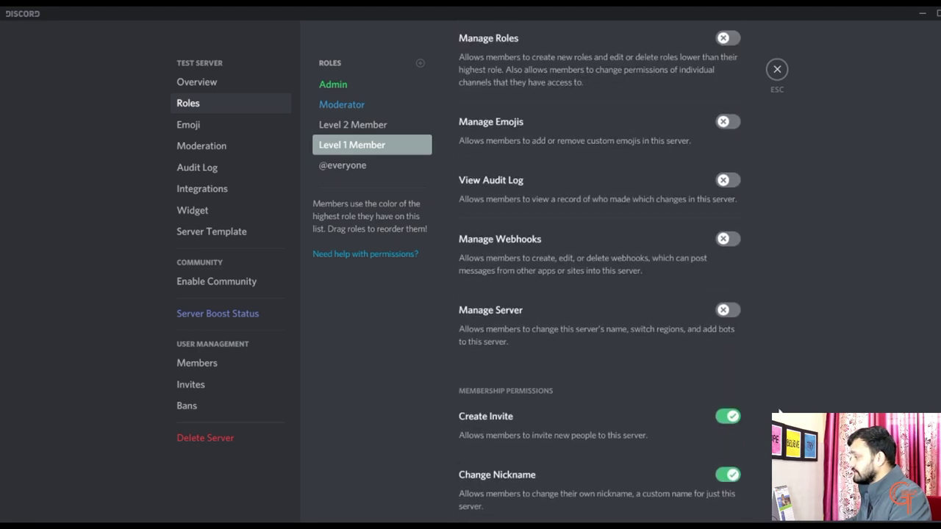
pyautogui.scroll(5, 780, 413)
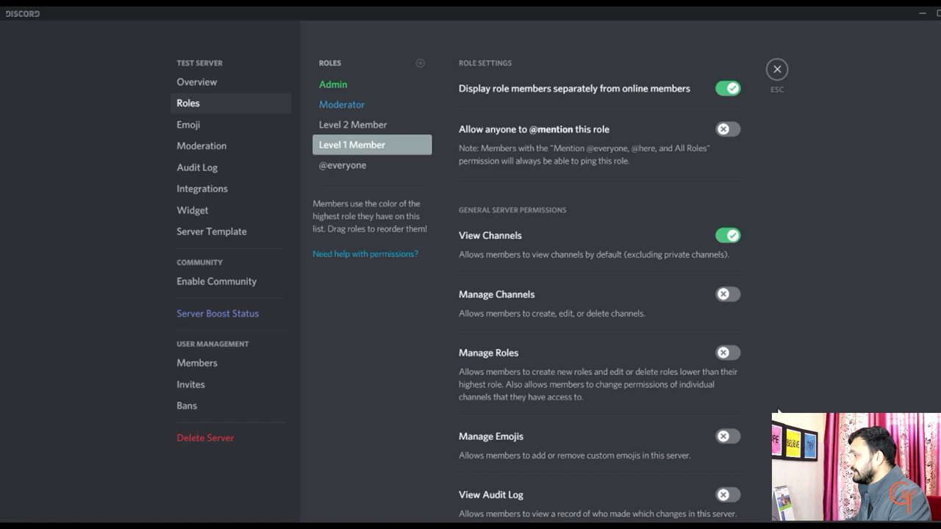
pyautogui.scroll(3, 779, 413)
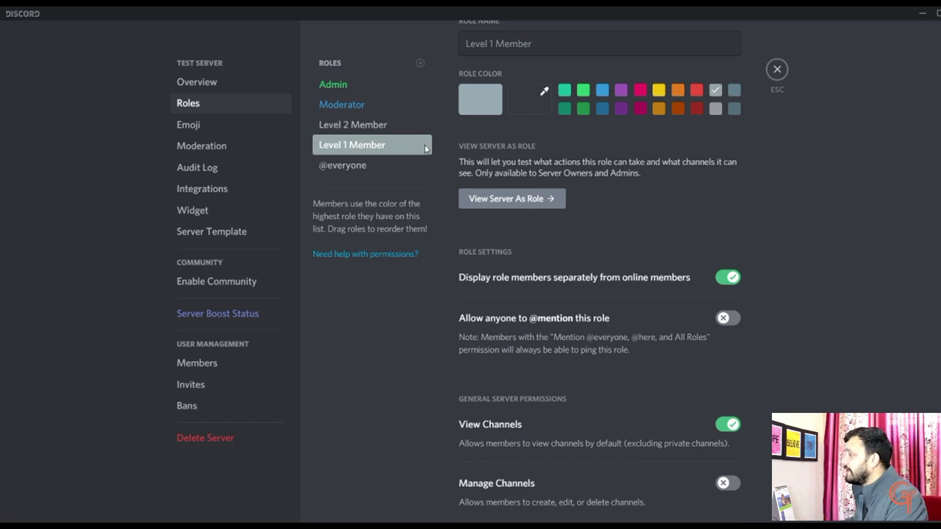
# Set the Level 2 Member role to display its members separately from online members
pyautogui.click(385, 132)
pyautogui.scroll(-1, 769, 265)
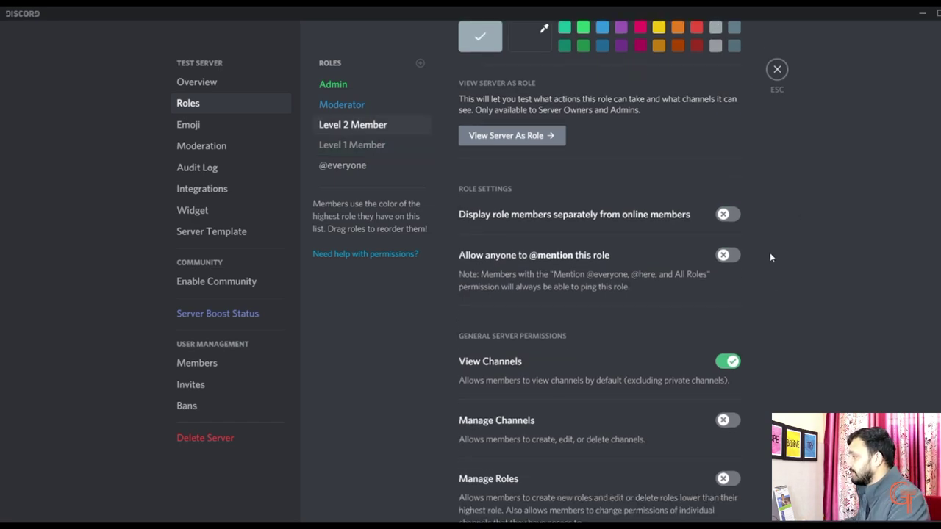
pyautogui.click(728, 208)
# Review the Level 2 Member role's general, membership, text channel, voice channel, and advanced permissions
pyautogui.scroll(-2, 735, 276)
pyautogui.scroll(-8, 749, 264)
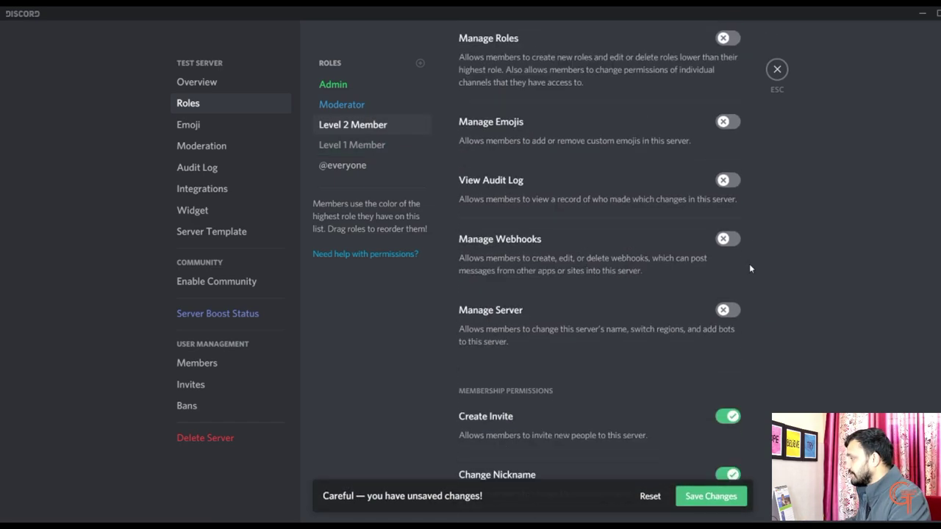
pyautogui.scroll(-6, 759, 298)
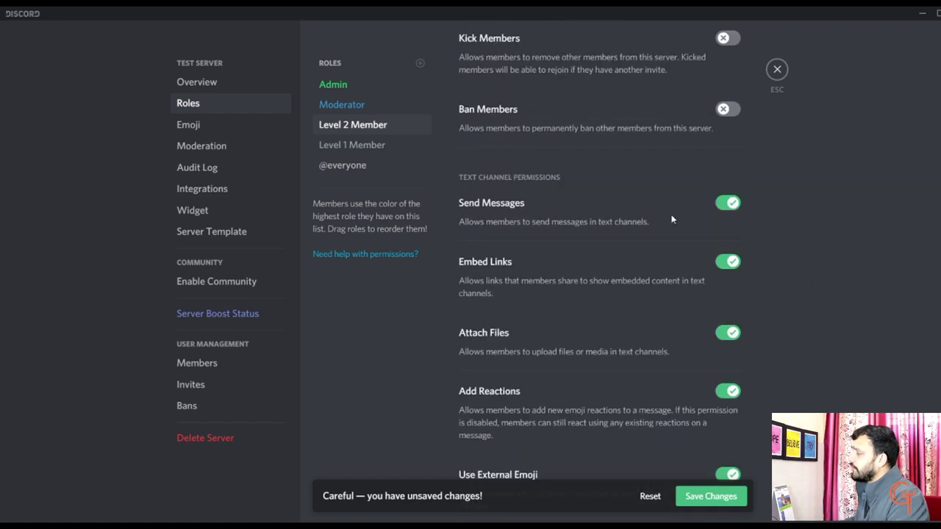
pyautogui.scroll(-1, 801, 236)
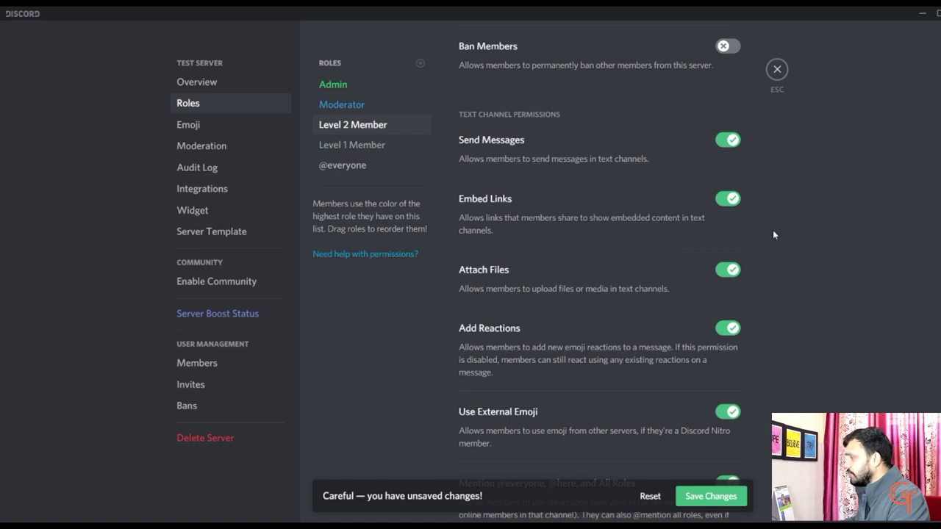
pyautogui.scroll(-3, 567, 294)
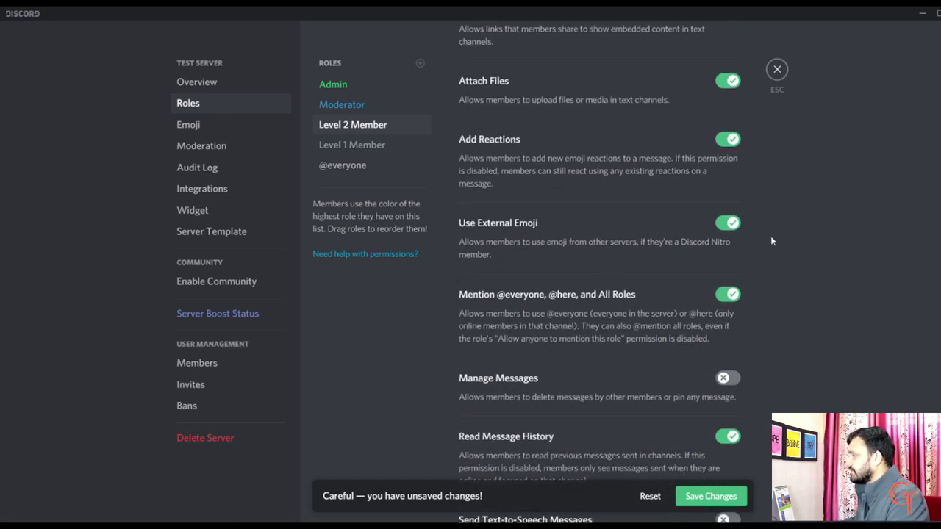
pyautogui.scroll(-2, 567, 301)
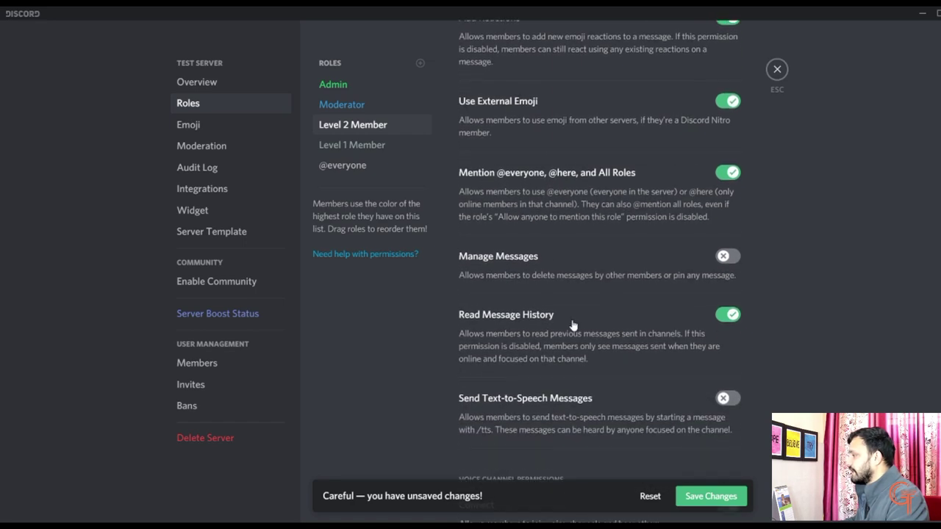
pyautogui.scroll(-12, 766, 324)
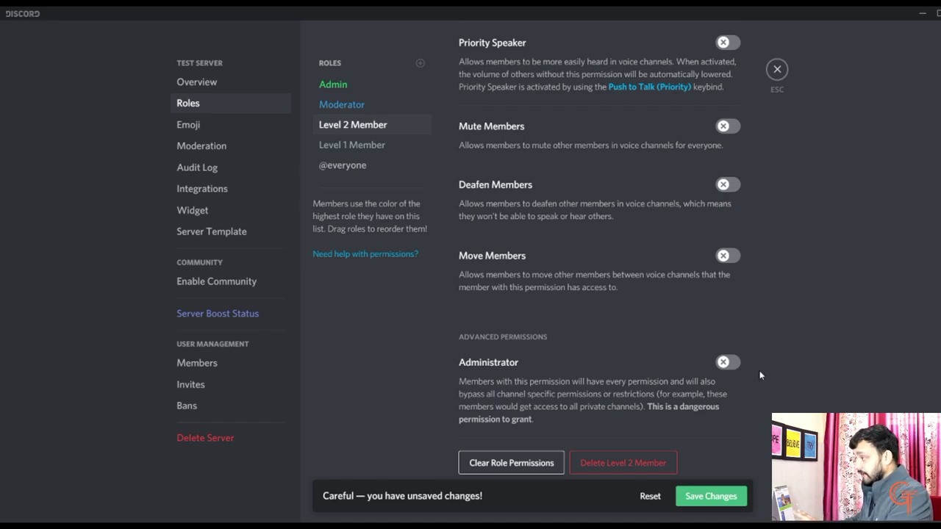
# Check the Moderator role's voice permissions and the Admin role's Administrator permission, and save the role changes
pyautogui.click(411, 105)
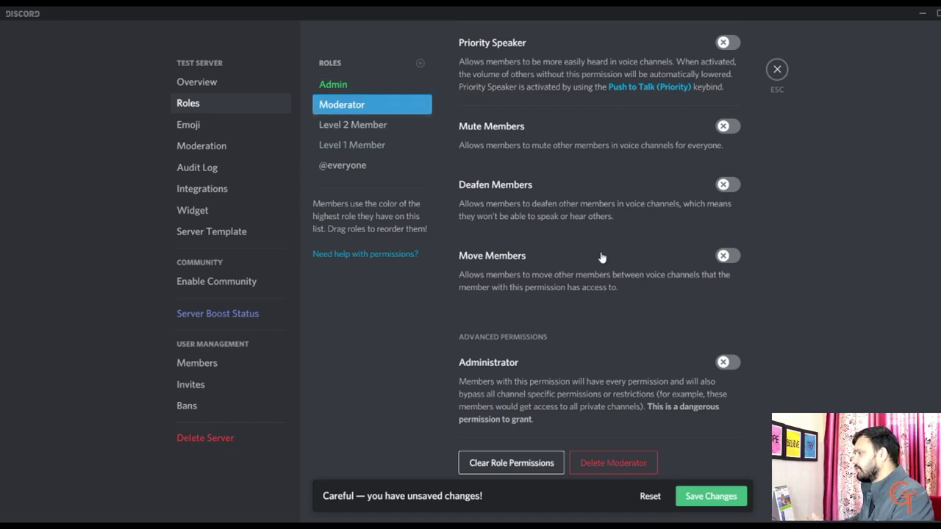
pyautogui.scroll(10, 531, 244)
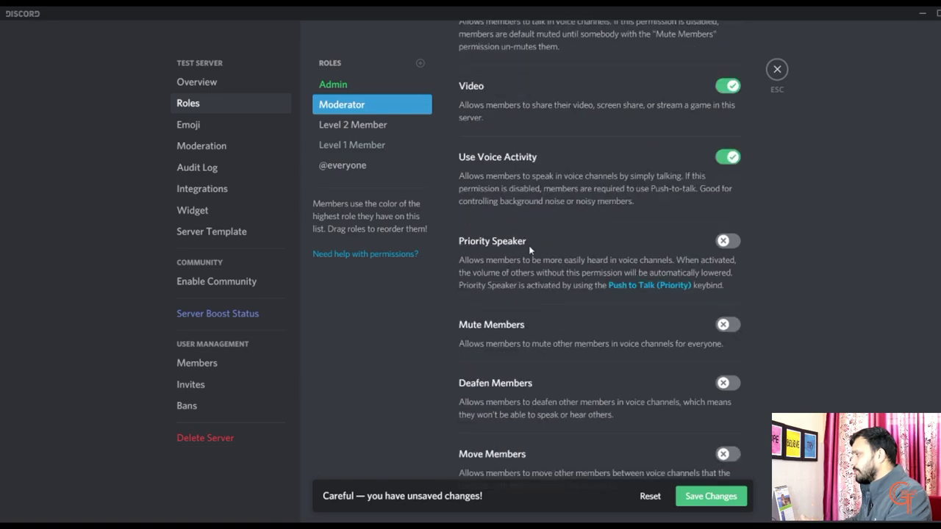
pyautogui.click(371, 84)
pyautogui.scroll(-10, 738, 300)
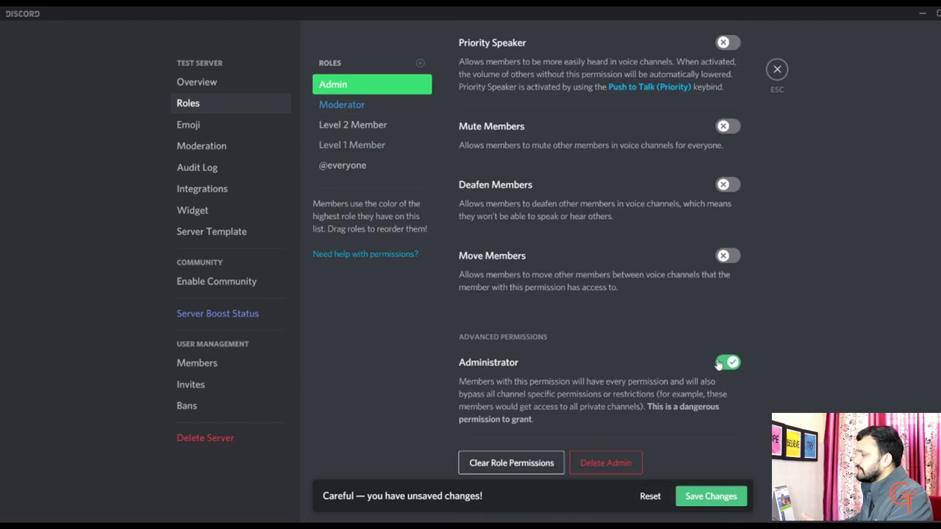
pyautogui.click(711, 496)
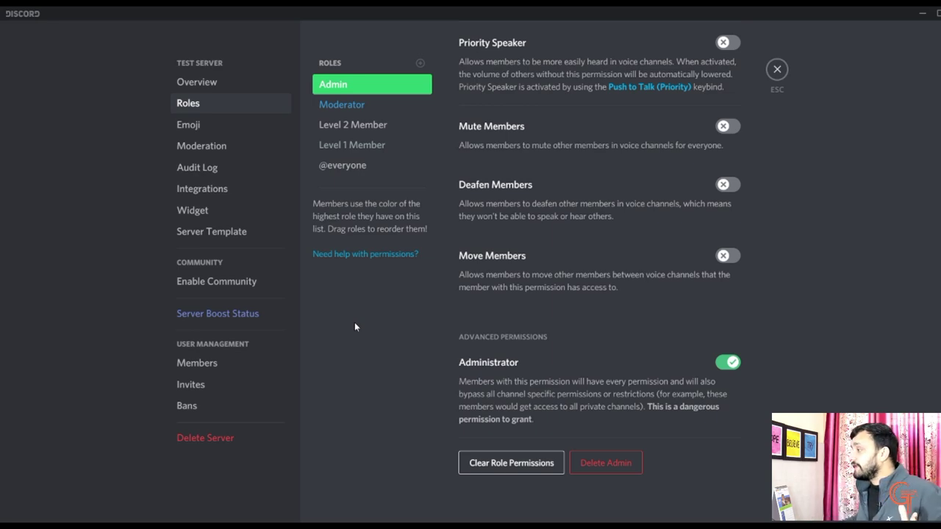
# Compare the permissions of the Level 1 Member and Level 2 Member roles and close the server settings
pyautogui.click(367, 144)
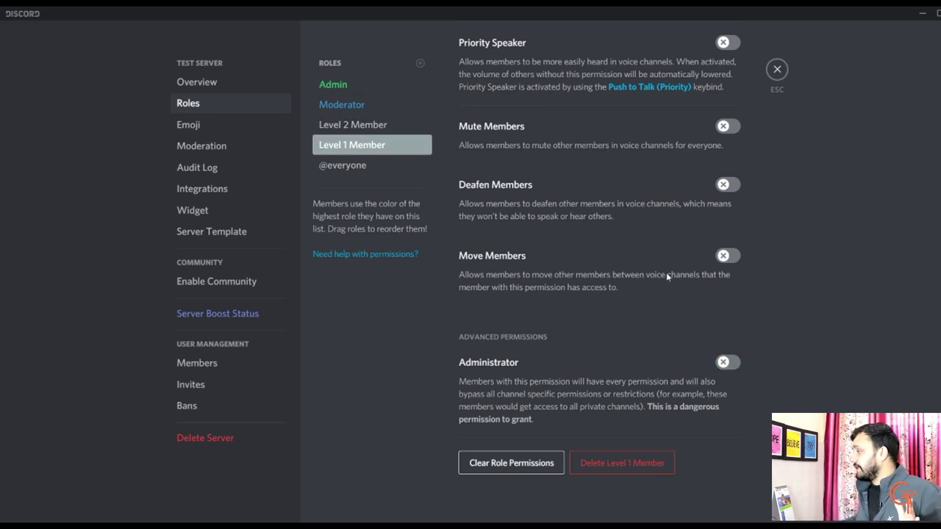
pyautogui.scroll(10, 610, 268)
pyautogui.scroll(10, 610, 272)
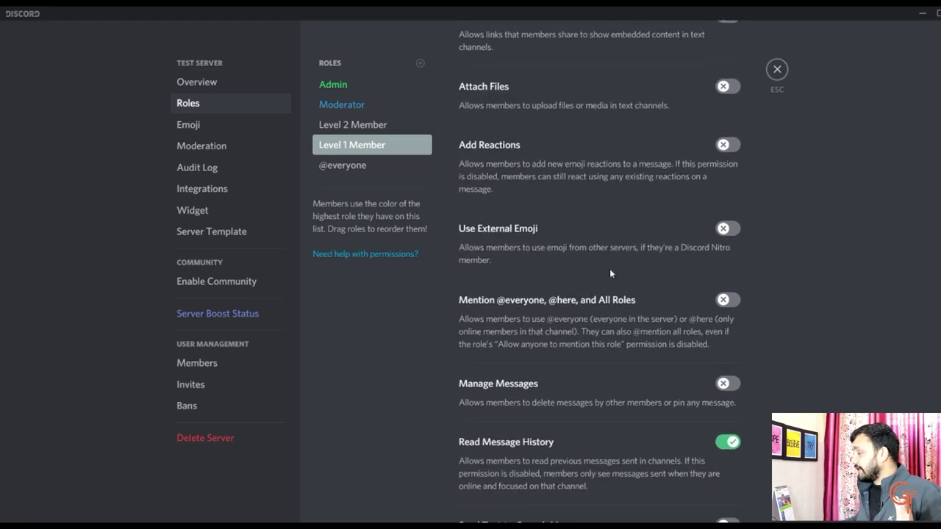
pyautogui.scroll(3, 610, 272)
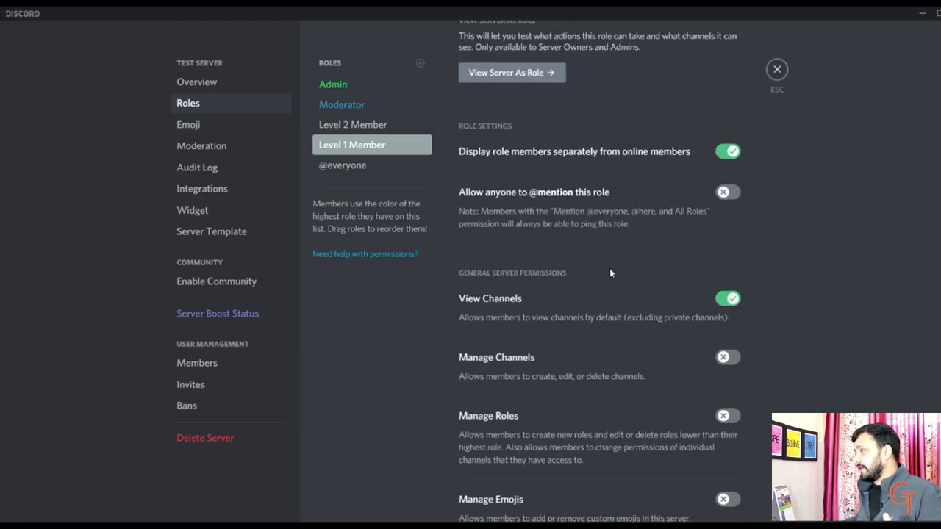
pyautogui.click(379, 127)
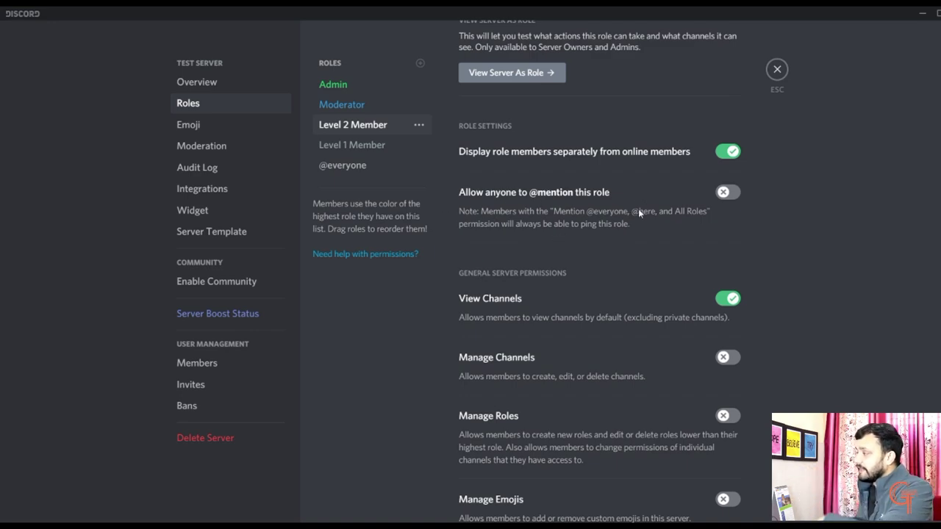
pyautogui.scroll(-12, 641, 206)
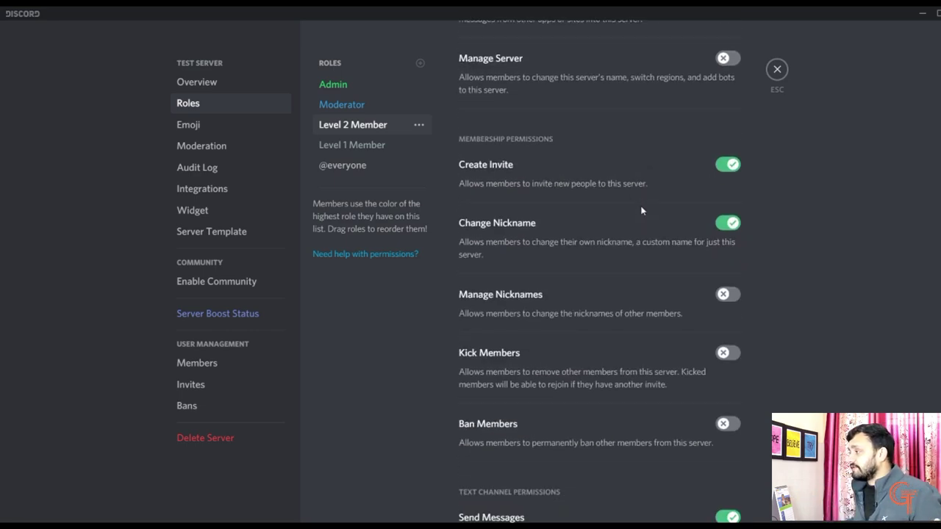
pyautogui.scroll(-3, 641, 210)
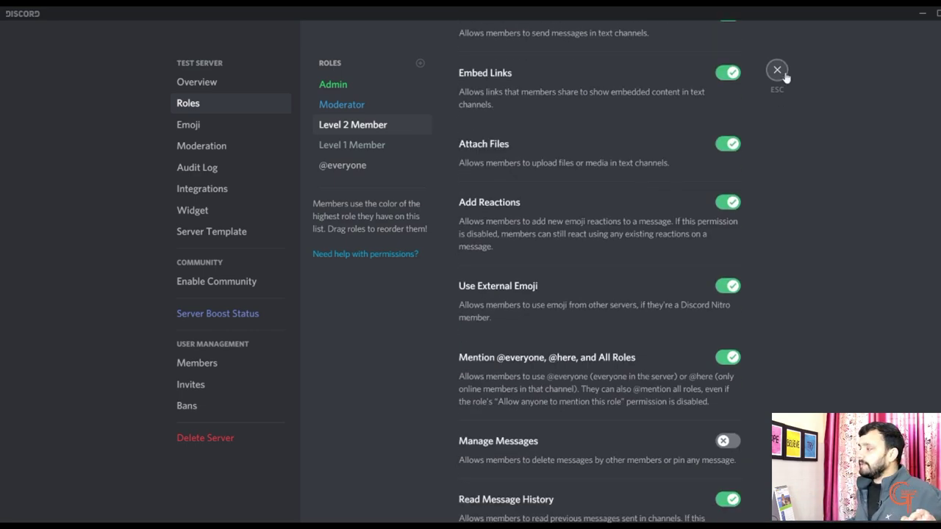
pyautogui.click(776, 69)
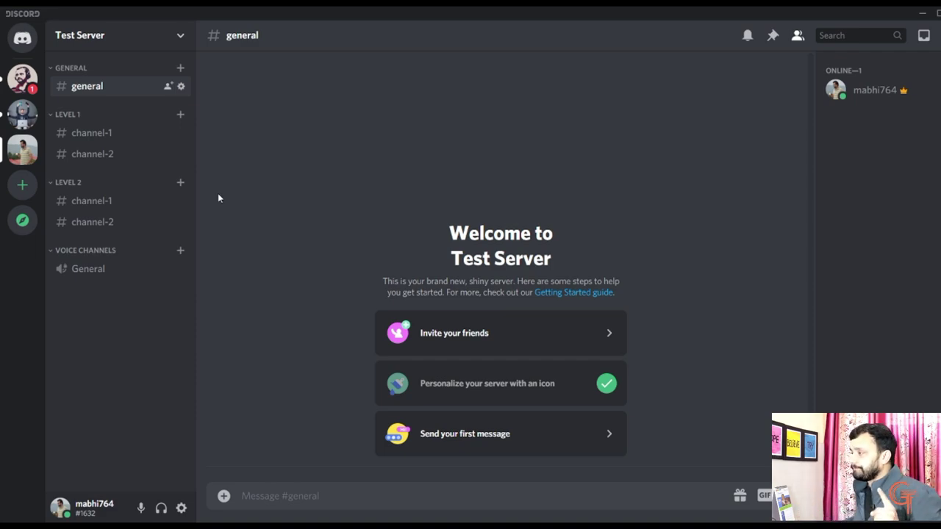
pyautogui.click(86, 114)
pyautogui.click(86, 115)
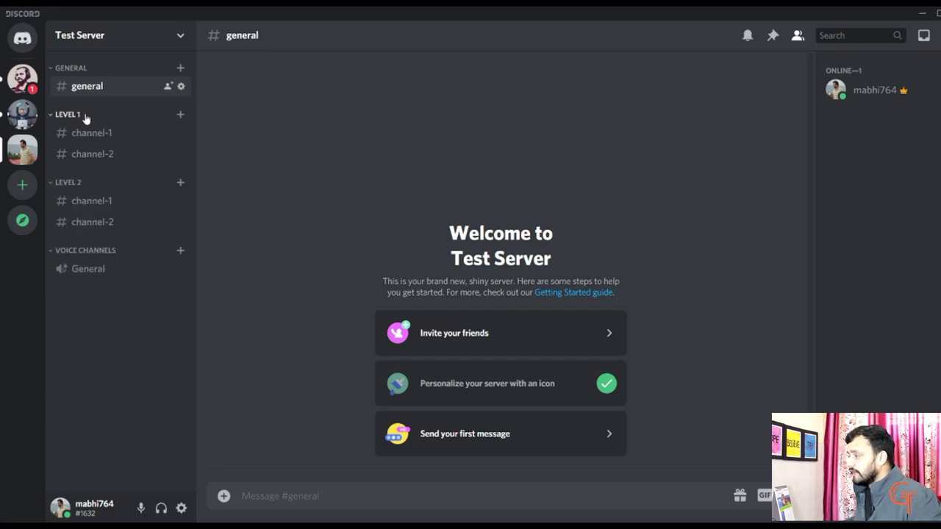
pyautogui.rightClick(86, 115)
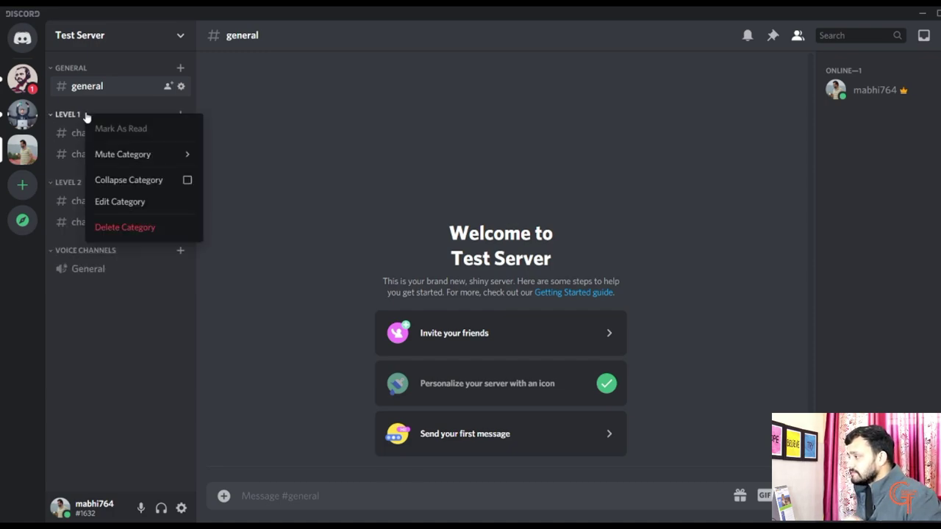
pyautogui.click(119, 203)
pyautogui.click(203, 110)
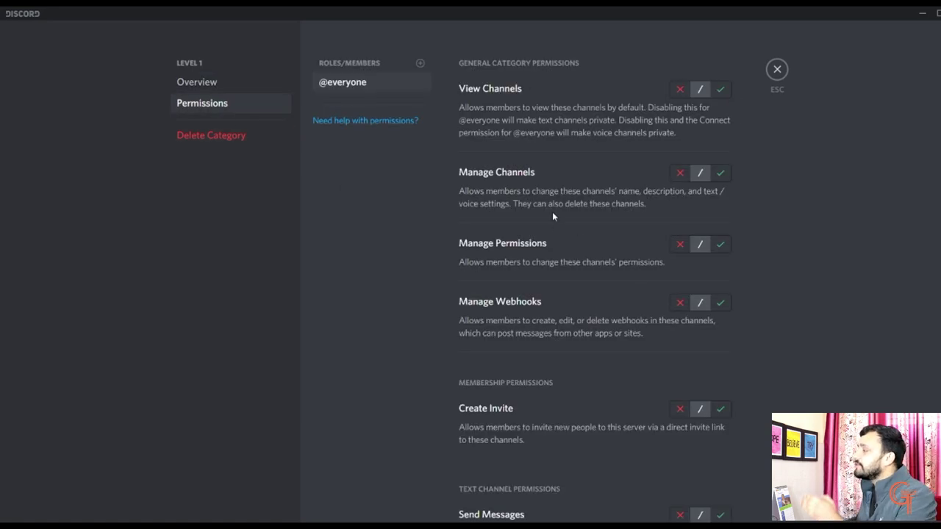
pyautogui.scroll(-15, 604, 371)
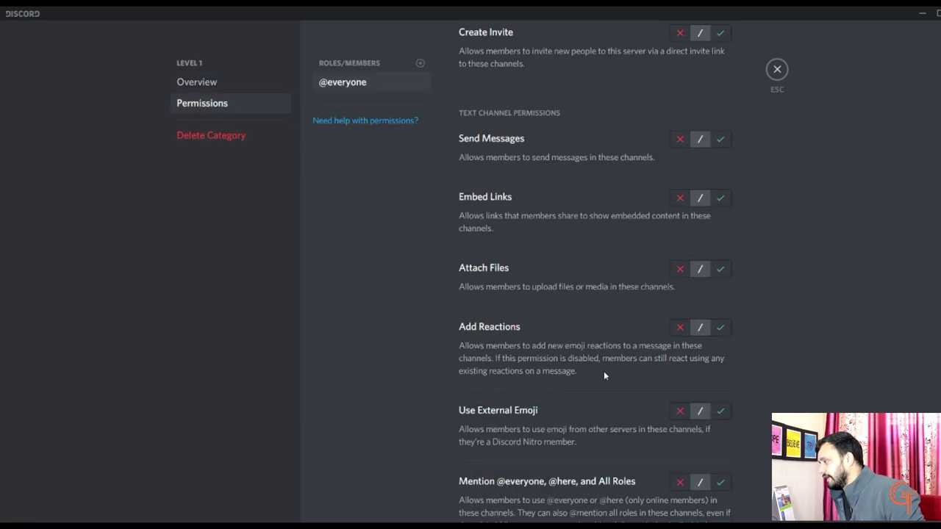
pyautogui.scroll(5, 602, 372)
pyautogui.scroll(10, 601, 363)
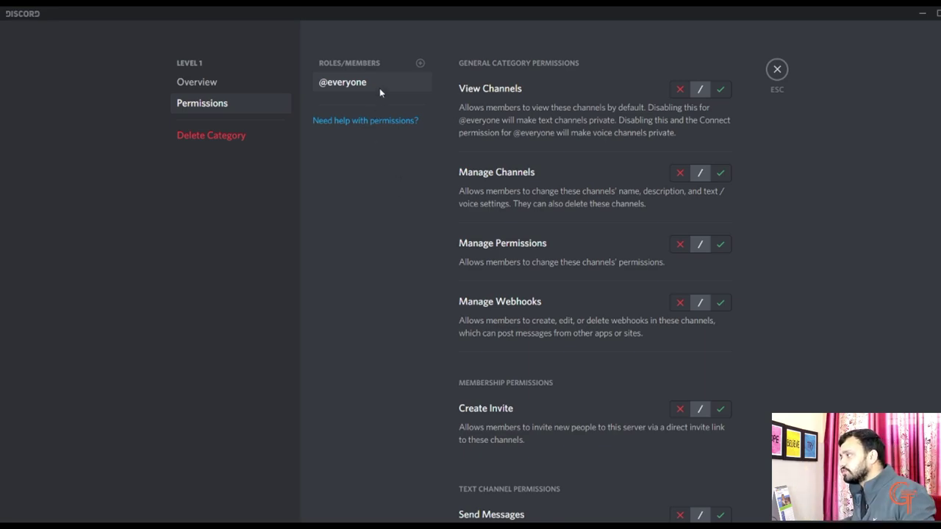
# Add the Level 1 Member role to the Level 1 category's permissions and allow it Send Messages, Embed Links, and Attach Files
pyautogui.click(420, 65)
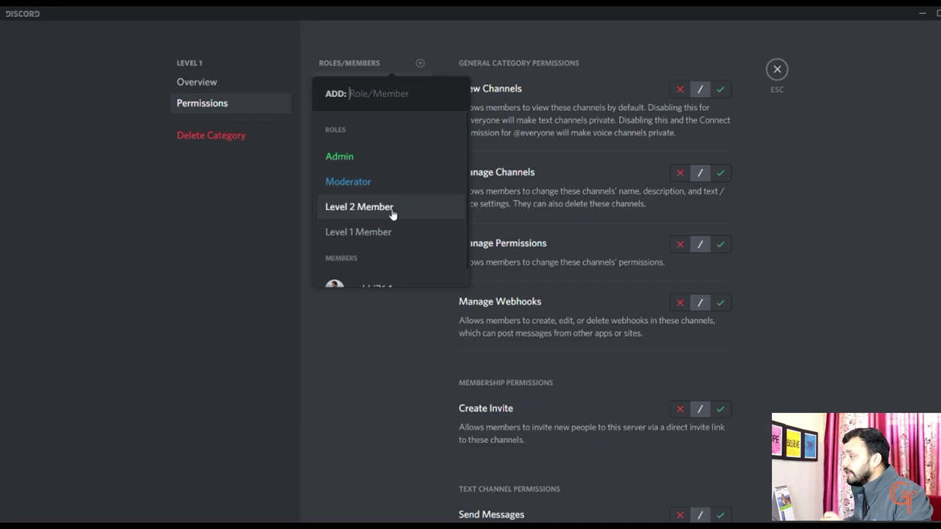
pyautogui.click(390, 240)
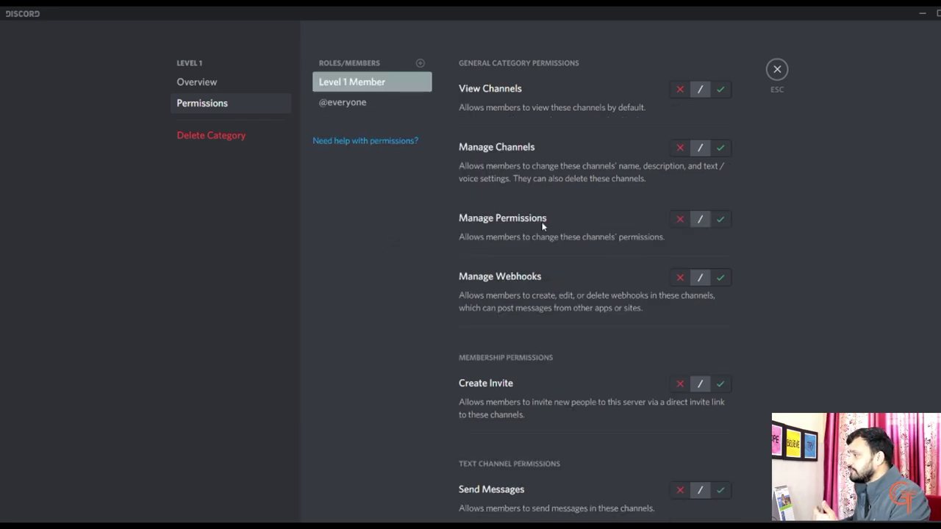
pyautogui.scroll(-5, 523, 279)
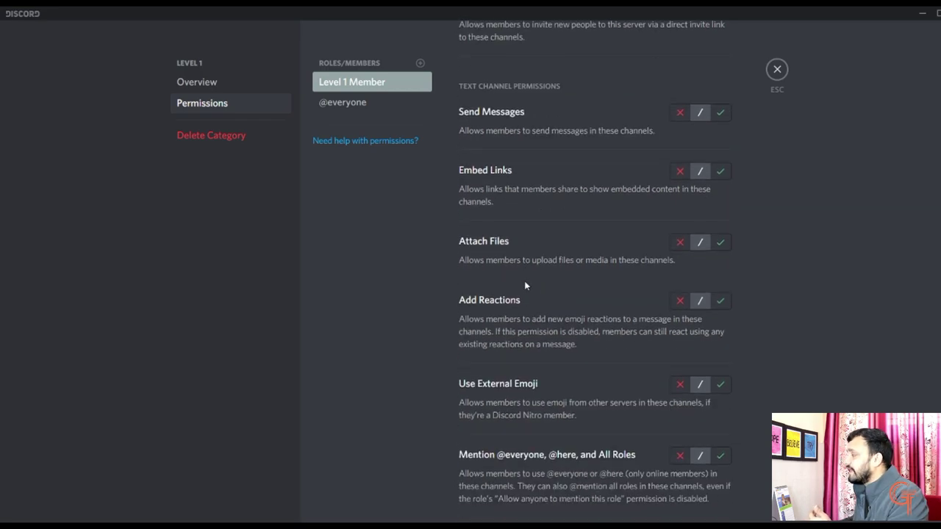
pyautogui.click(720, 114)
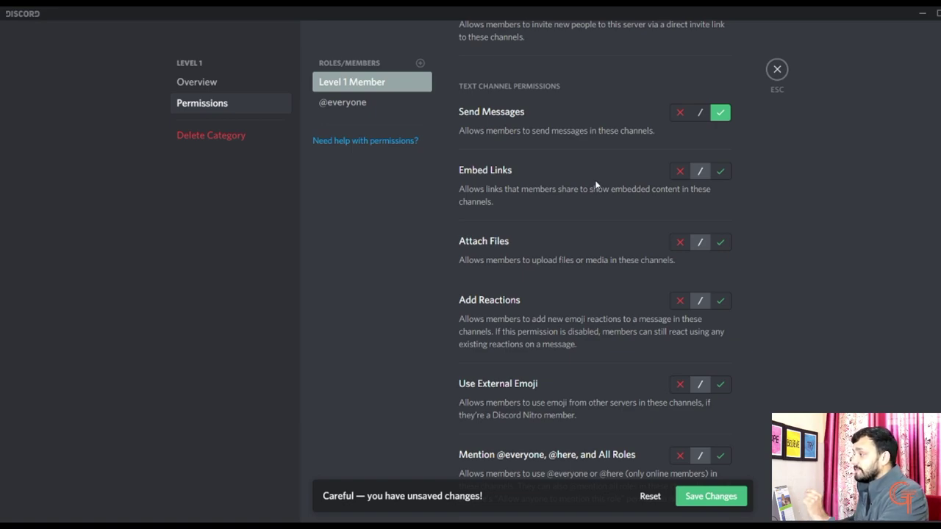
pyautogui.click(720, 171)
pyautogui.click(722, 247)
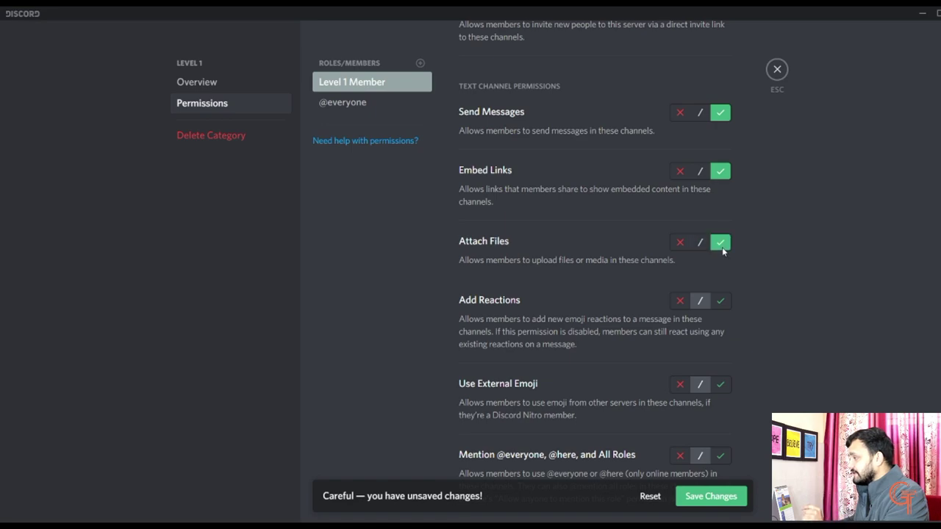
# Allow Add Reactions and Use External Emoji for the Level 1 Member role, then save and close the category settings
pyautogui.click(721, 301)
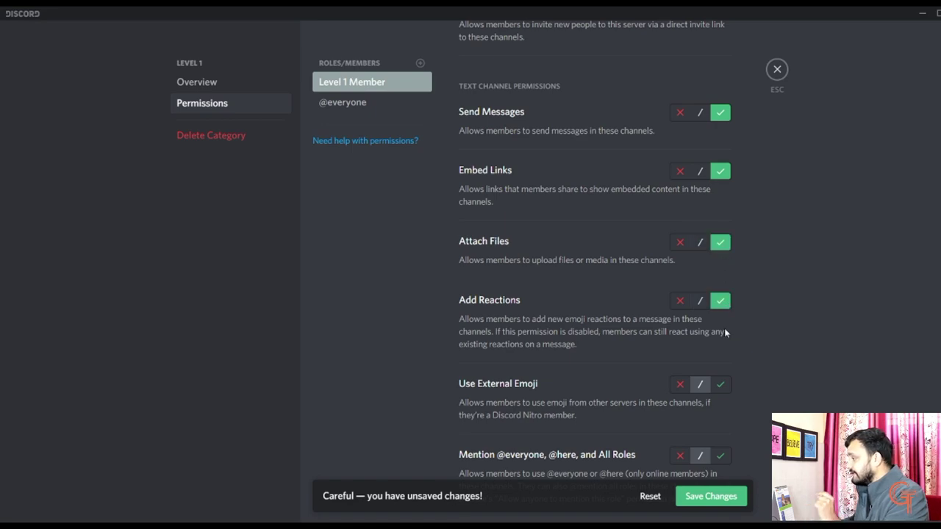
pyautogui.click(722, 385)
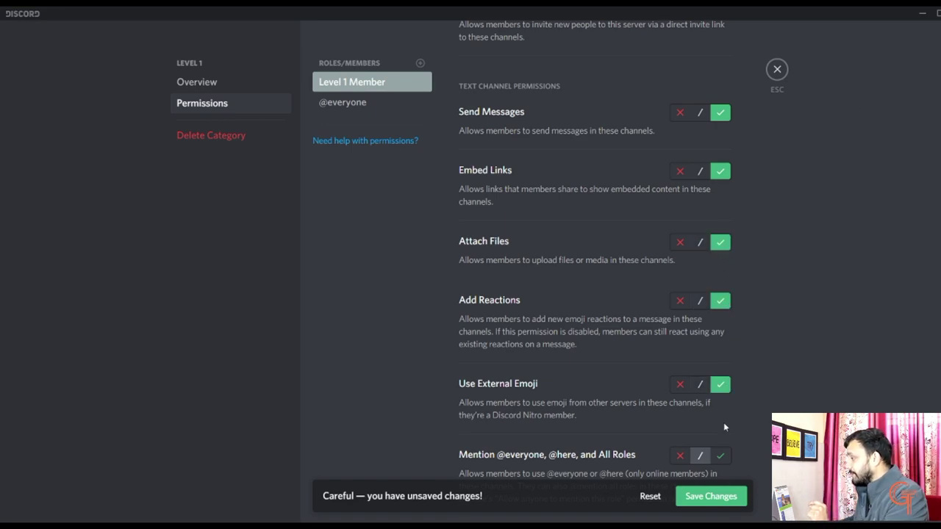
pyautogui.scroll(-1, 723, 422)
pyautogui.click(706, 497)
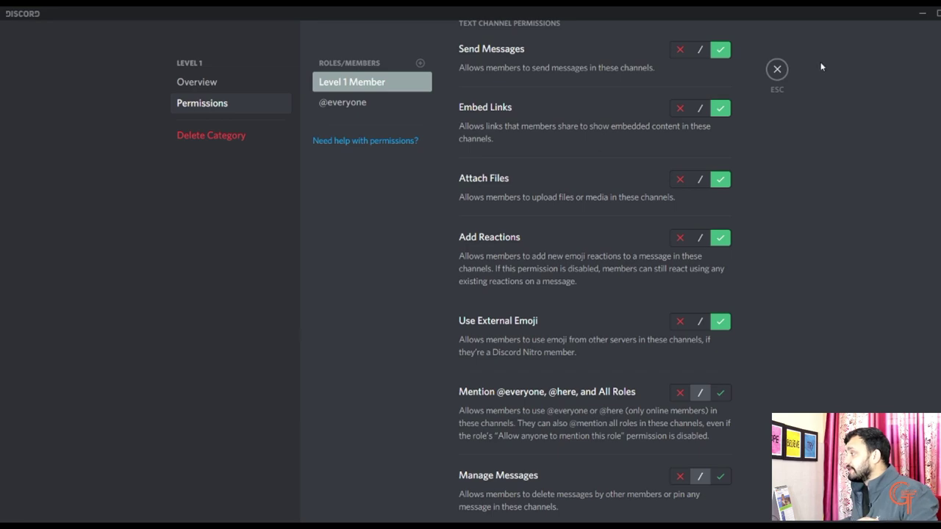
pyautogui.click(777, 69)
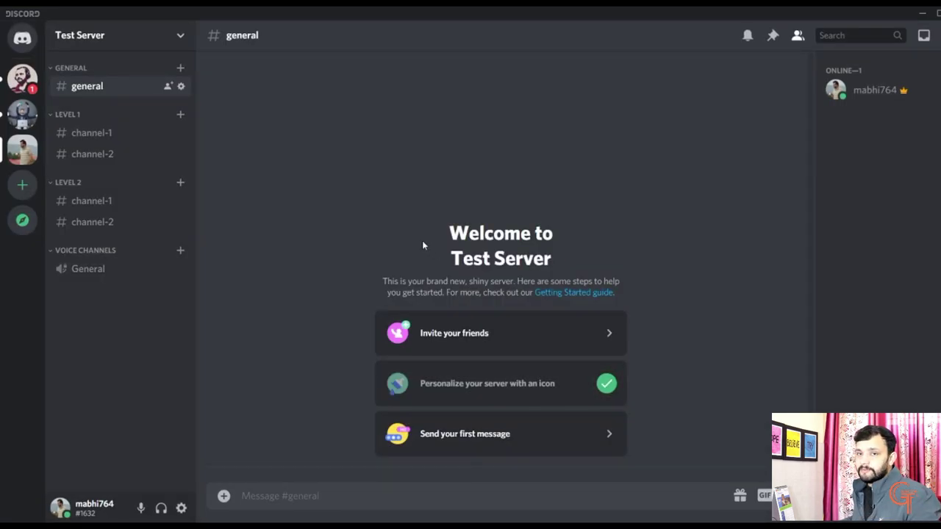